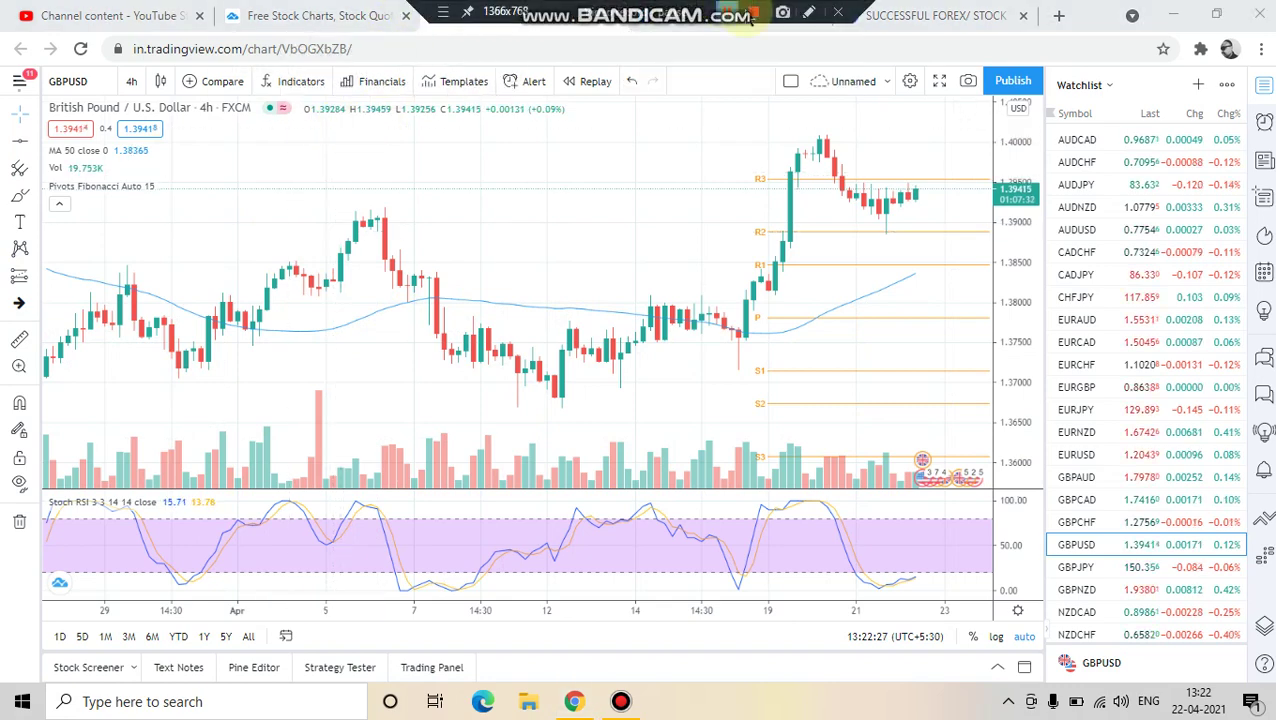
# Sketch a rising arrow beside the mid-April rally and a falling arrow beside the pullback from the peak on the GBPUSD chart
pyautogui.click(808, 12)
pyautogui.moveTo(730, 300)
pyautogui.mouseDown()
pyautogui.moveTo(760, 272)
pyautogui.moveTo(778, 290)
pyautogui.mouseUp()
pyautogui.moveTo(840, 146); pyautogui.dragTo(864, 174)
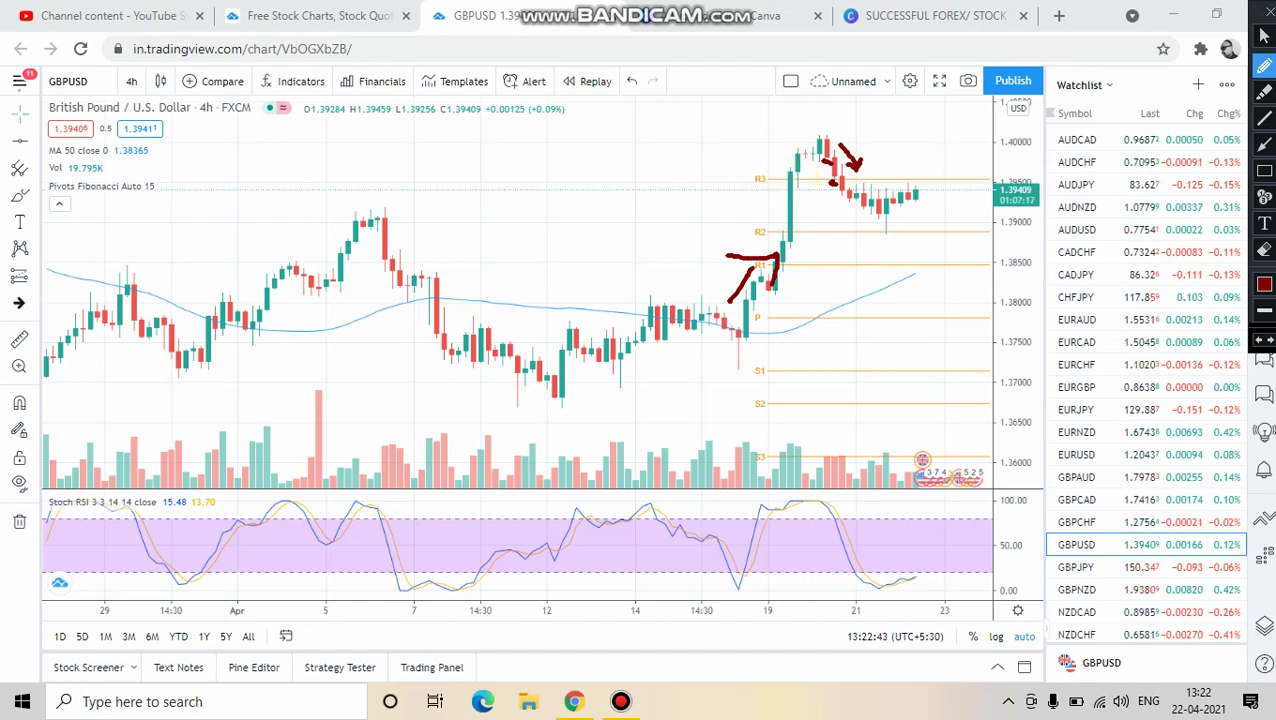
pyautogui.click(1262, 36)
# Place a horizontal resistance line at 1.39996 across the March and April highs
pyautogui.scroll(-3, 399, 378)
pyautogui.scroll(-2, 399, 383)
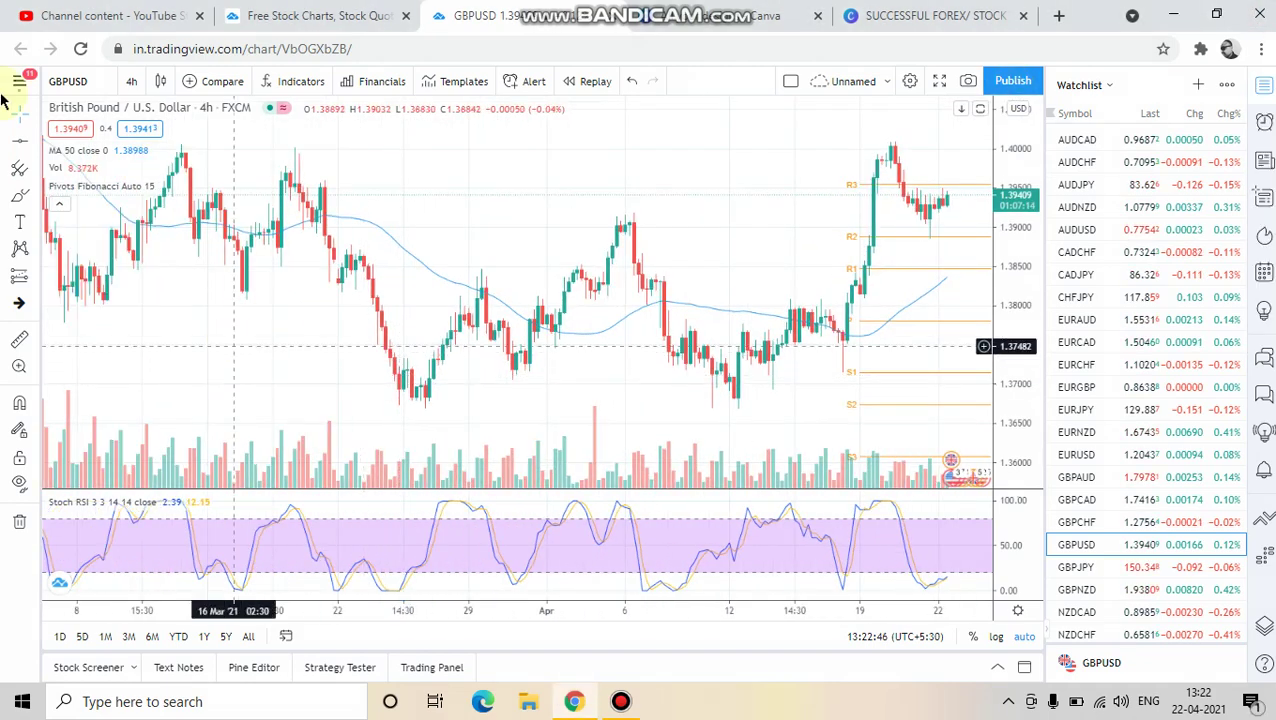
pyautogui.click(317, 149)
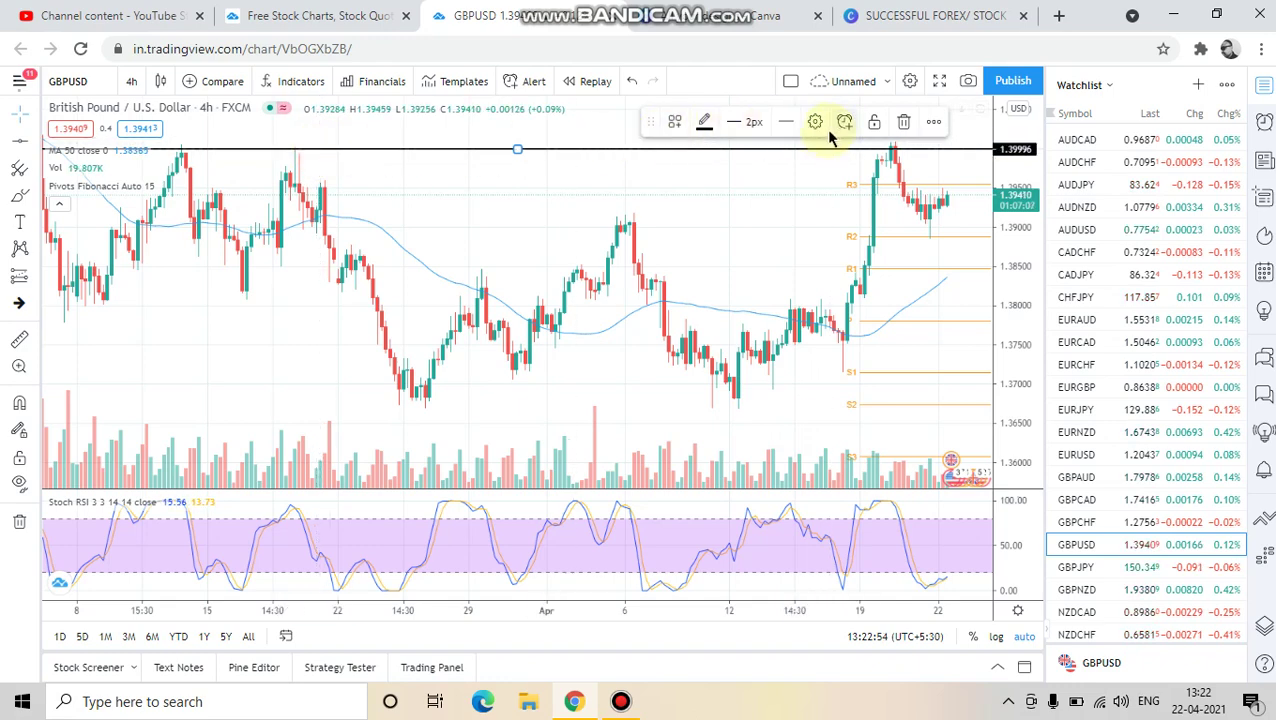
pyautogui.click(527, 233)
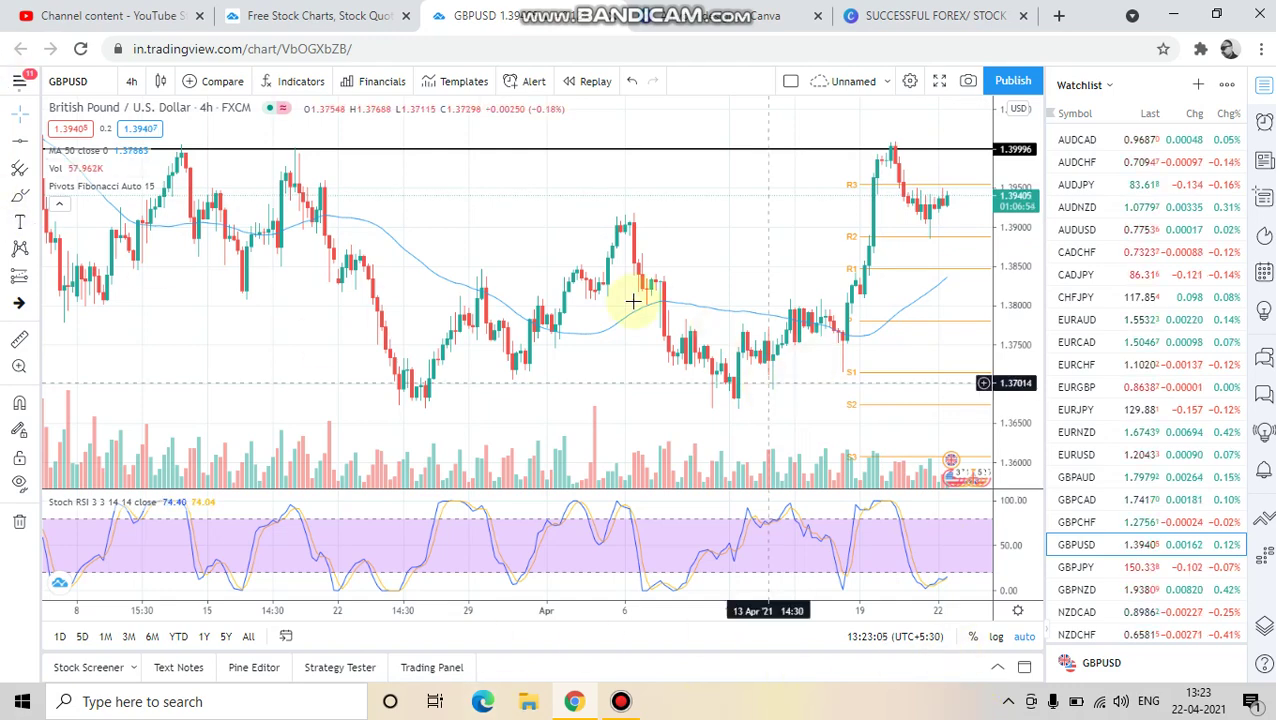
# Place a horizontal support line at 1.36713 along the March and April lows
pyautogui.scroll(3, 630, 293)
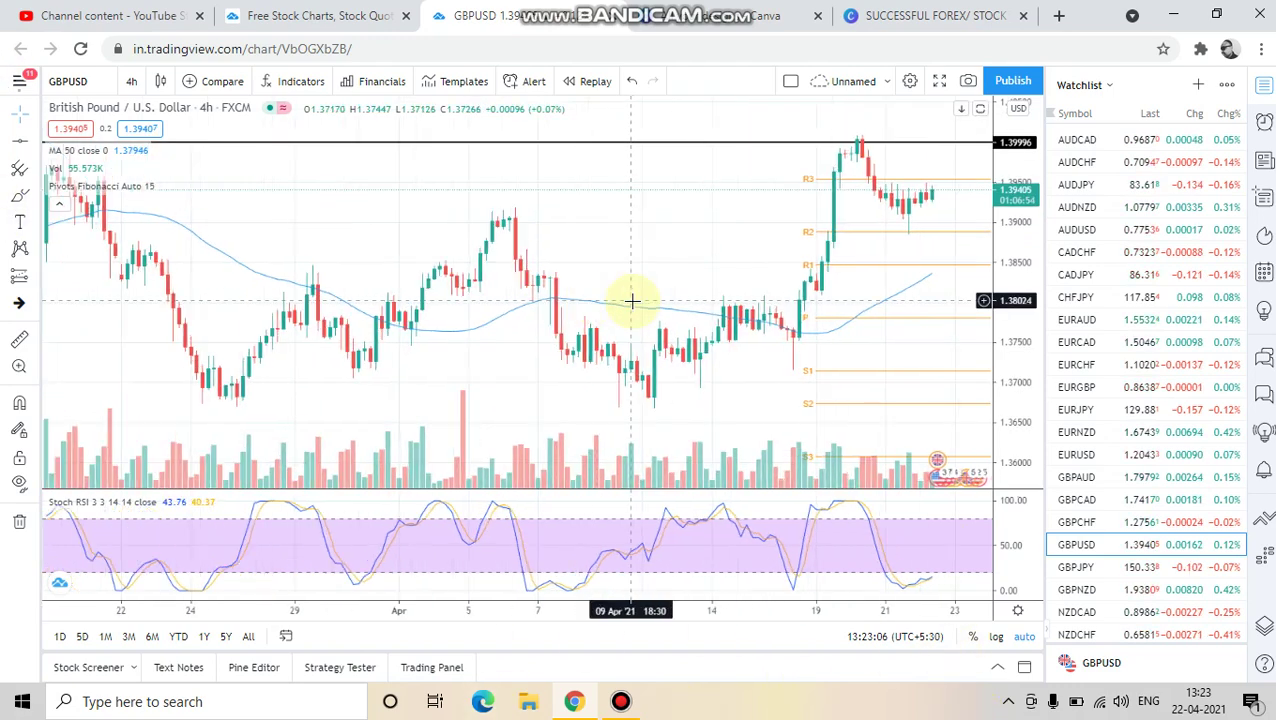
pyautogui.click(131, 81)
pyautogui.click(393, 200)
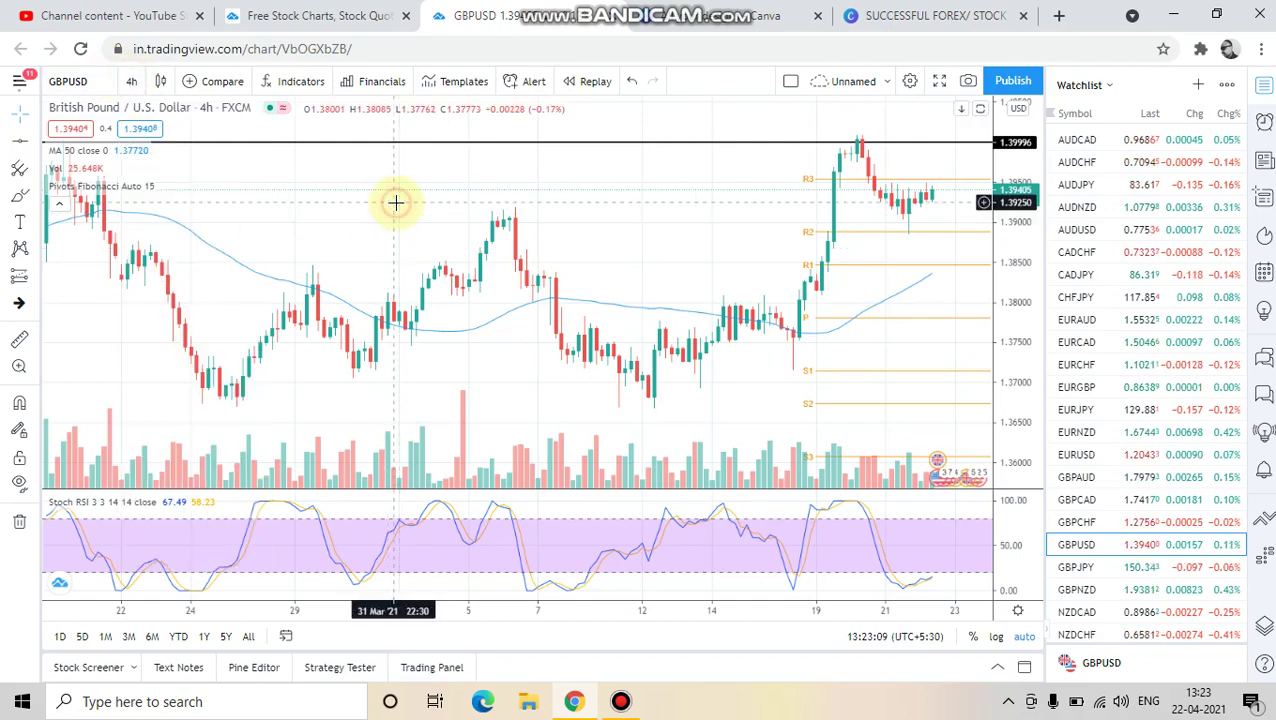
pyautogui.scroll(-4, 396, 203)
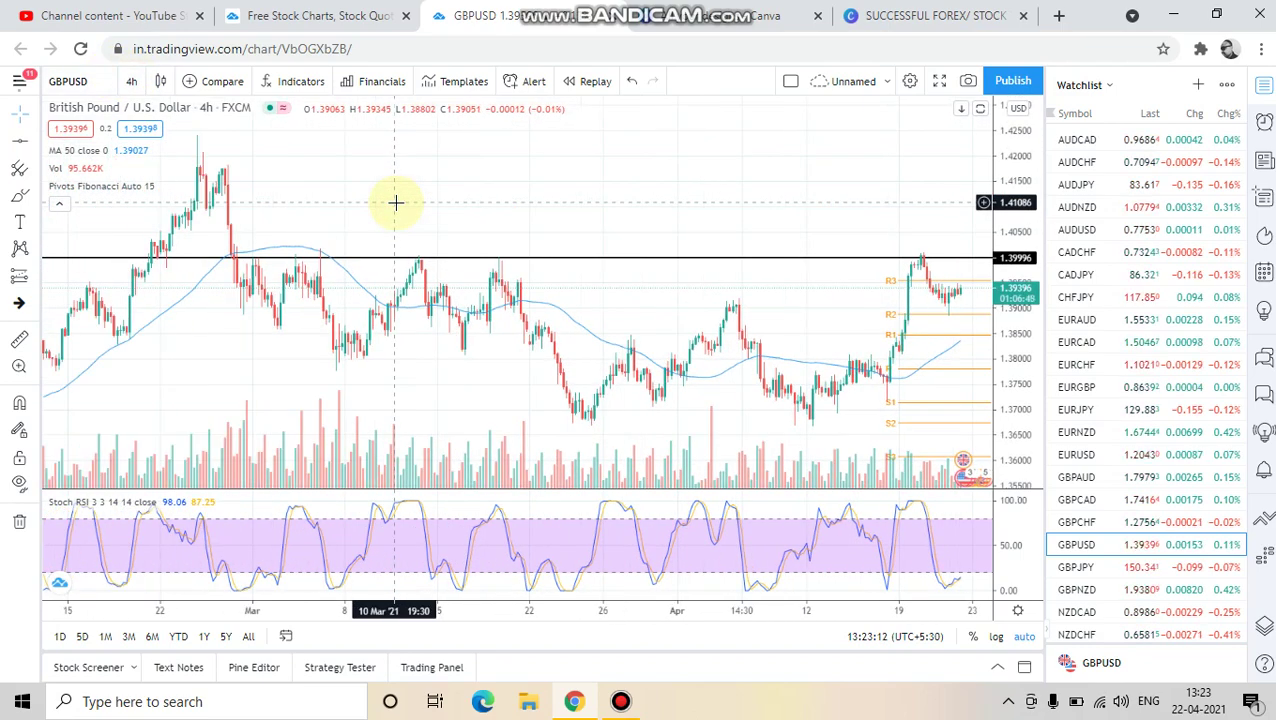
pyautogui.scroll(-3, 396, 203)
pyautogui.scroll(3, 396, 203)
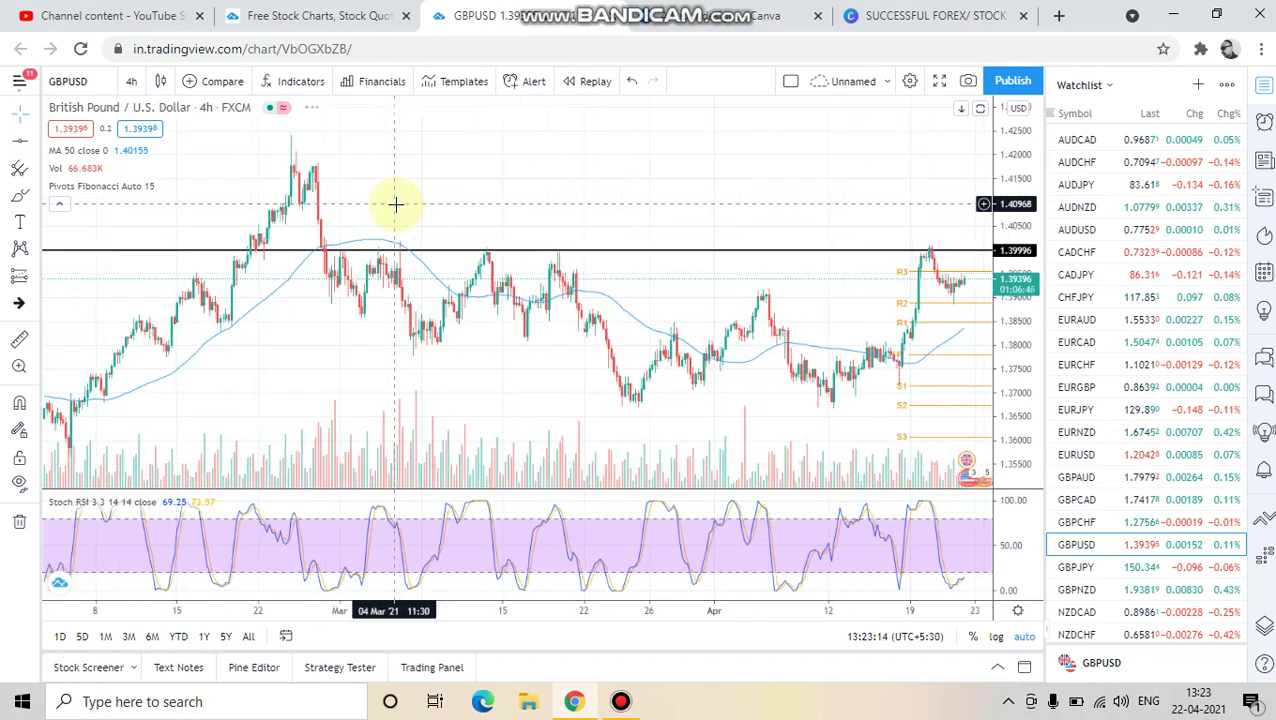
pyautogui.scroll(2, 383, 213)
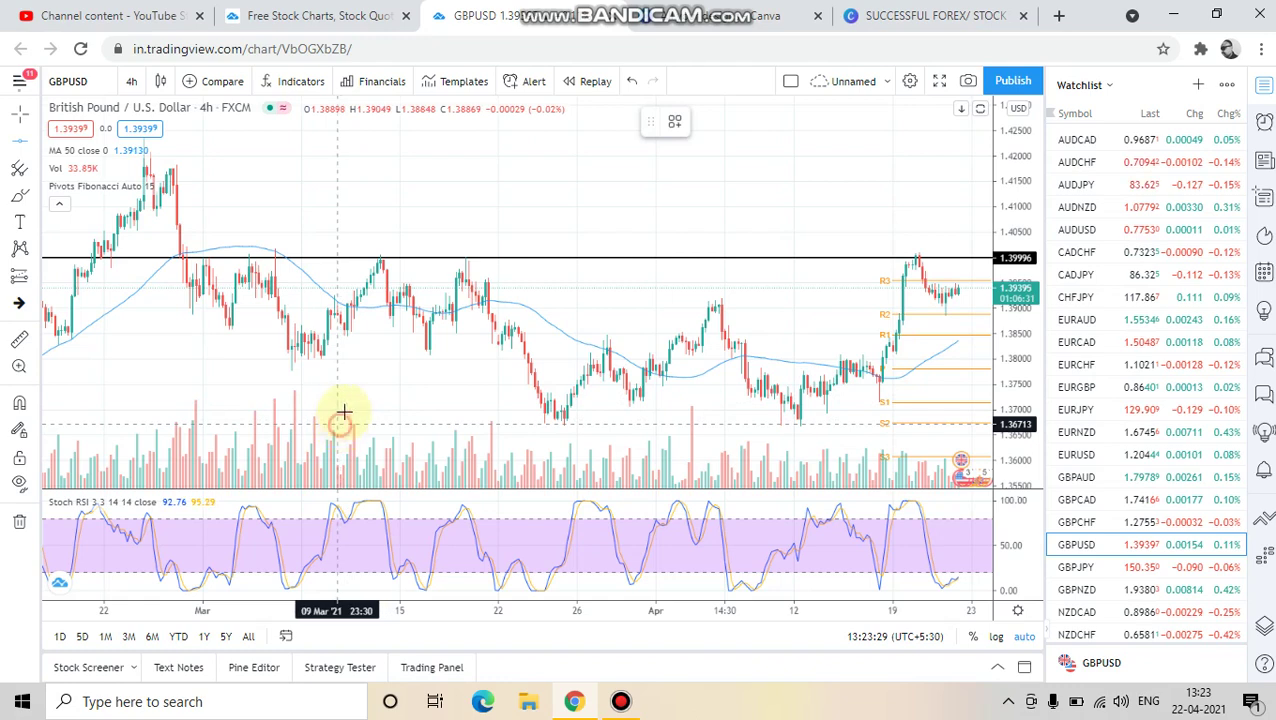
pyautogui.click(340, 425)
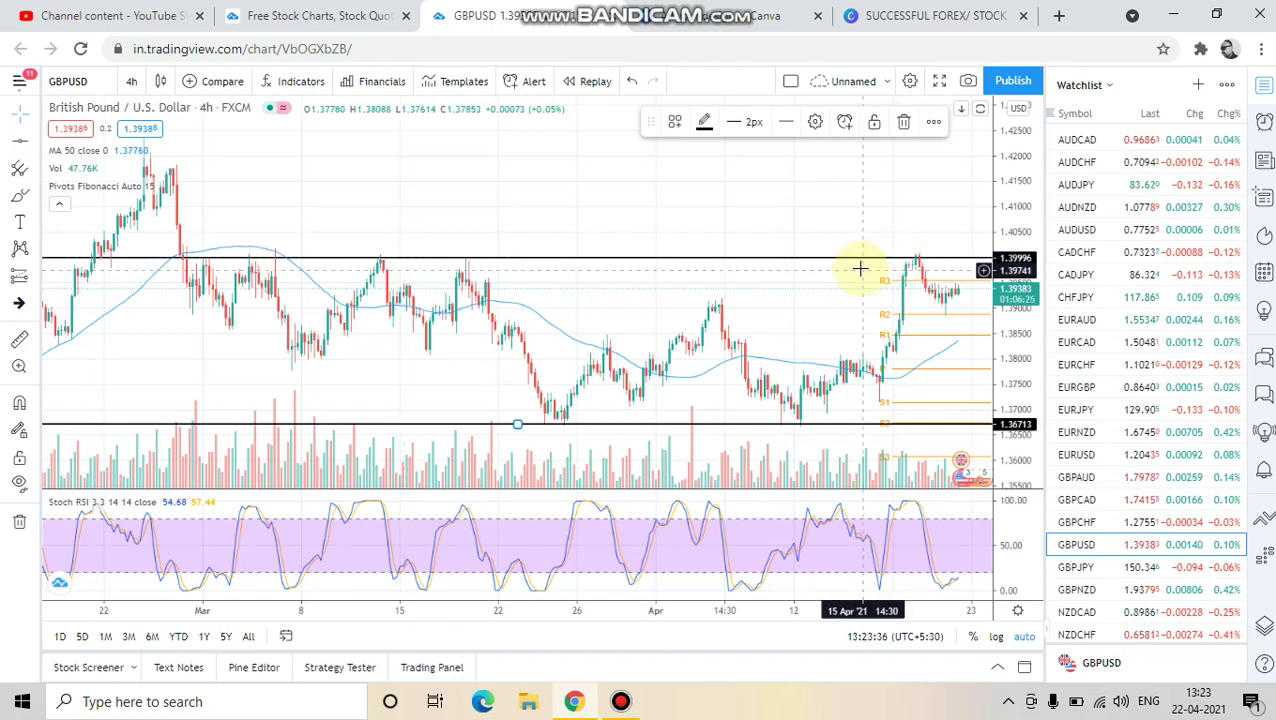
# Change the colour of the 1.36713 support line to dark red
pyautogui.click(390, 257)
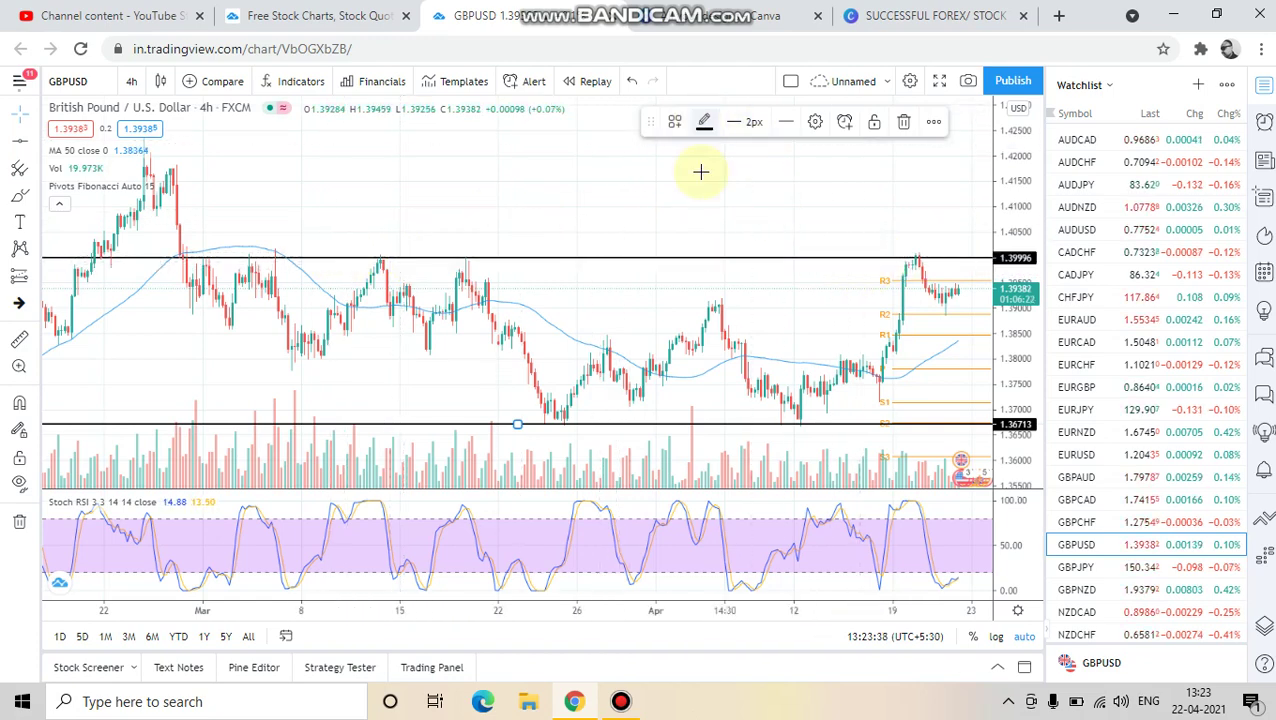
pyautogui.click(704, 121)
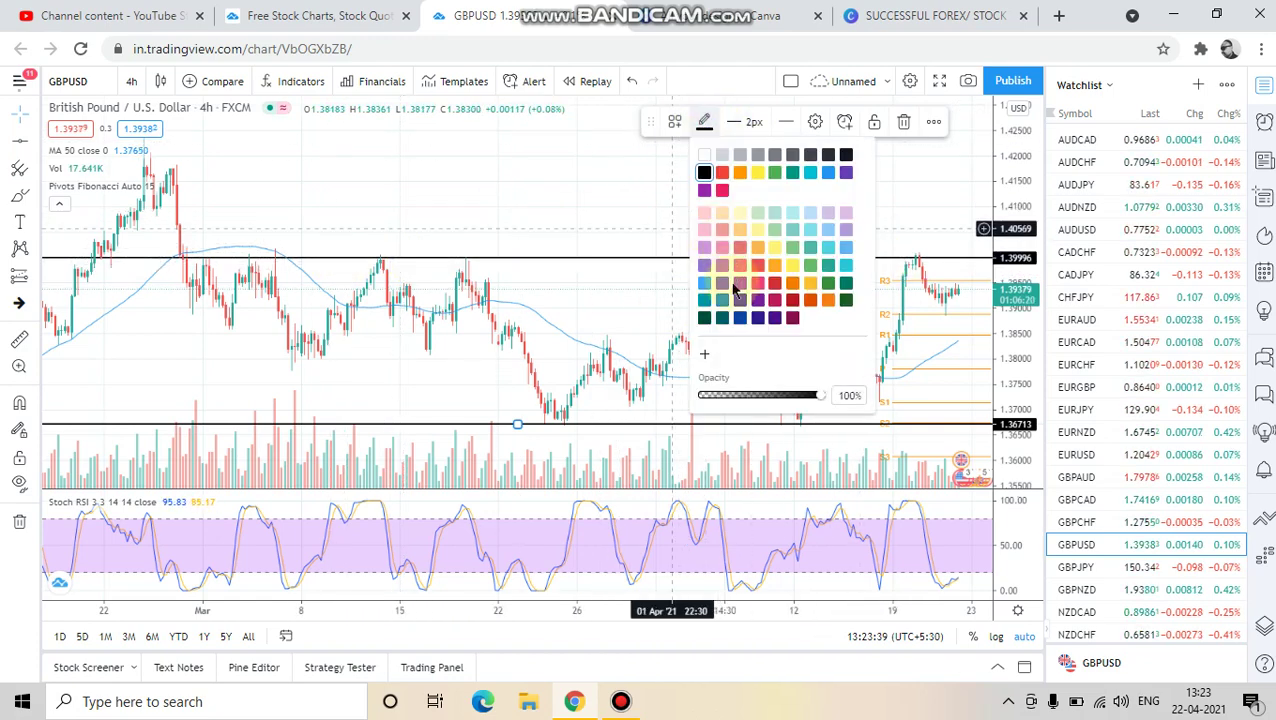
pyautogui.click(776, 317)
pyautogui.click(609, 426)
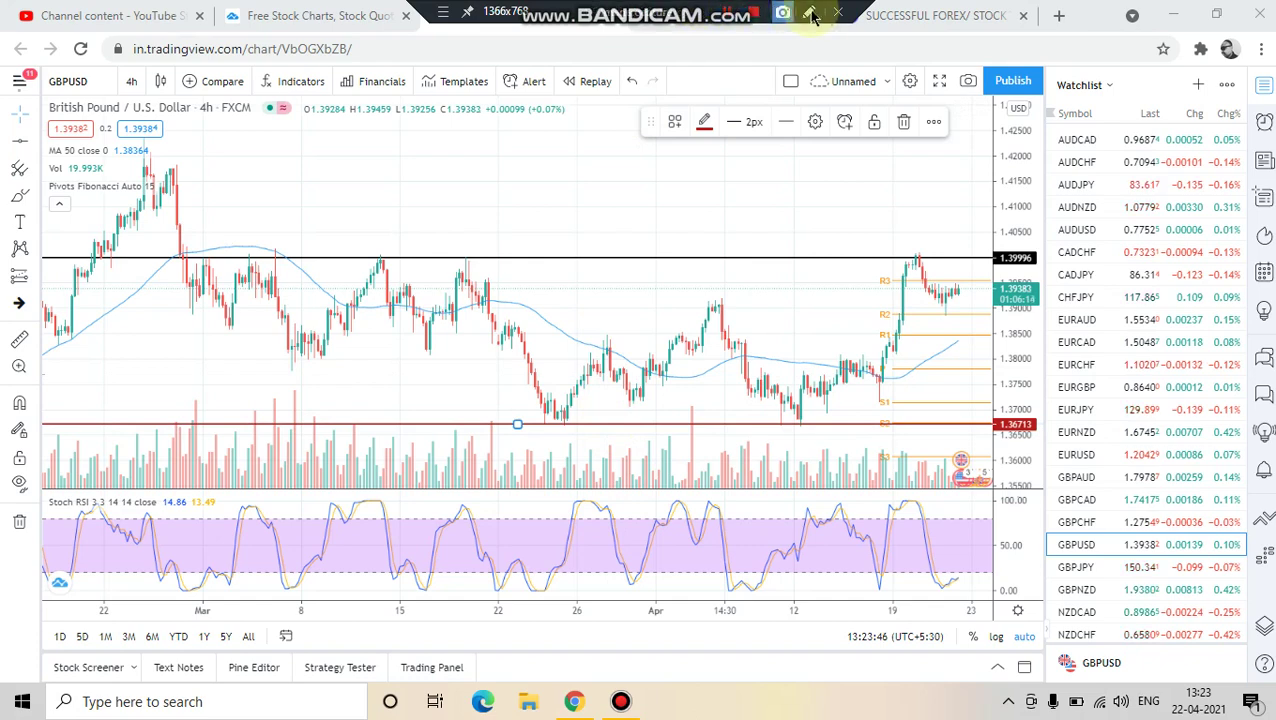
# Handwrite an S under the support line and an R over the resistance line with the annotation pen
pyautogui.moveTo(640, 427); pyautogui.dragTo(615, 478)
pyautogui.moveTo(641, 236); pyautogui.dragTo(640, 292)
pyautogui.moveTo(626, 242); pyautogui.dragTo(668, 279)
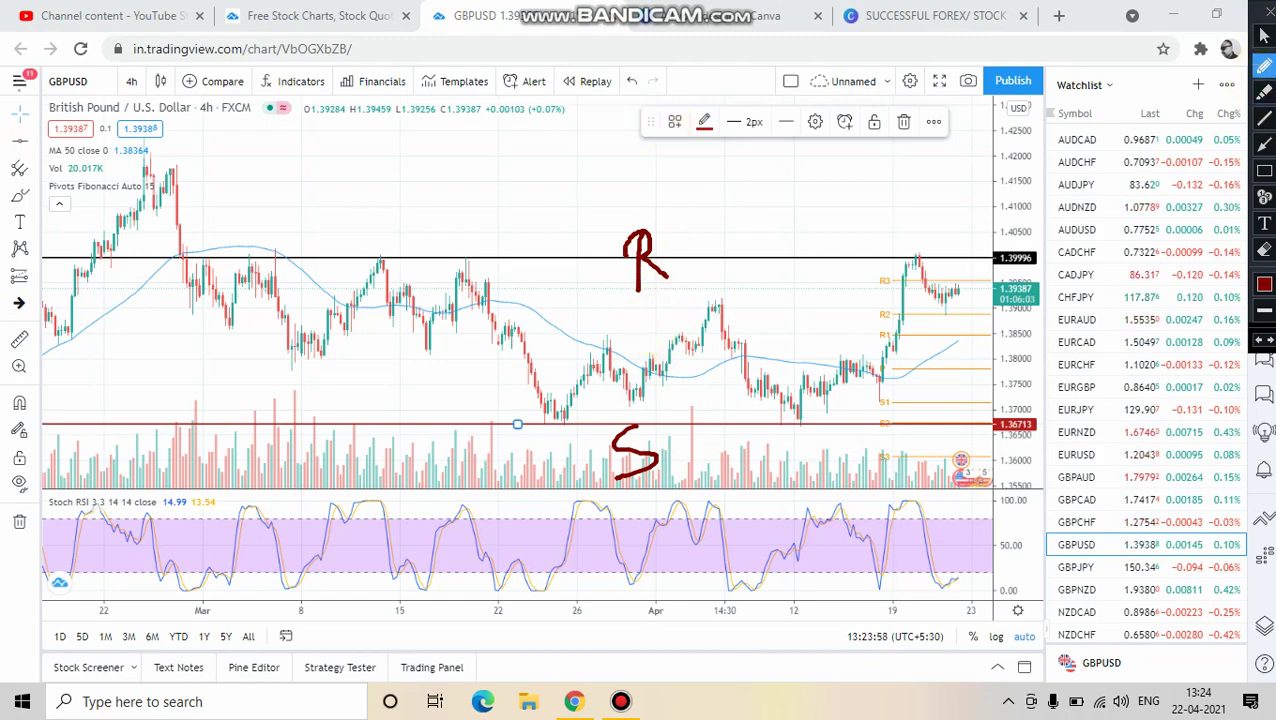
# Circle the latest candles near the R3 pivot with the pen and handwrite a B beside the circle
pyautogui.scroll(4, 521, 357)
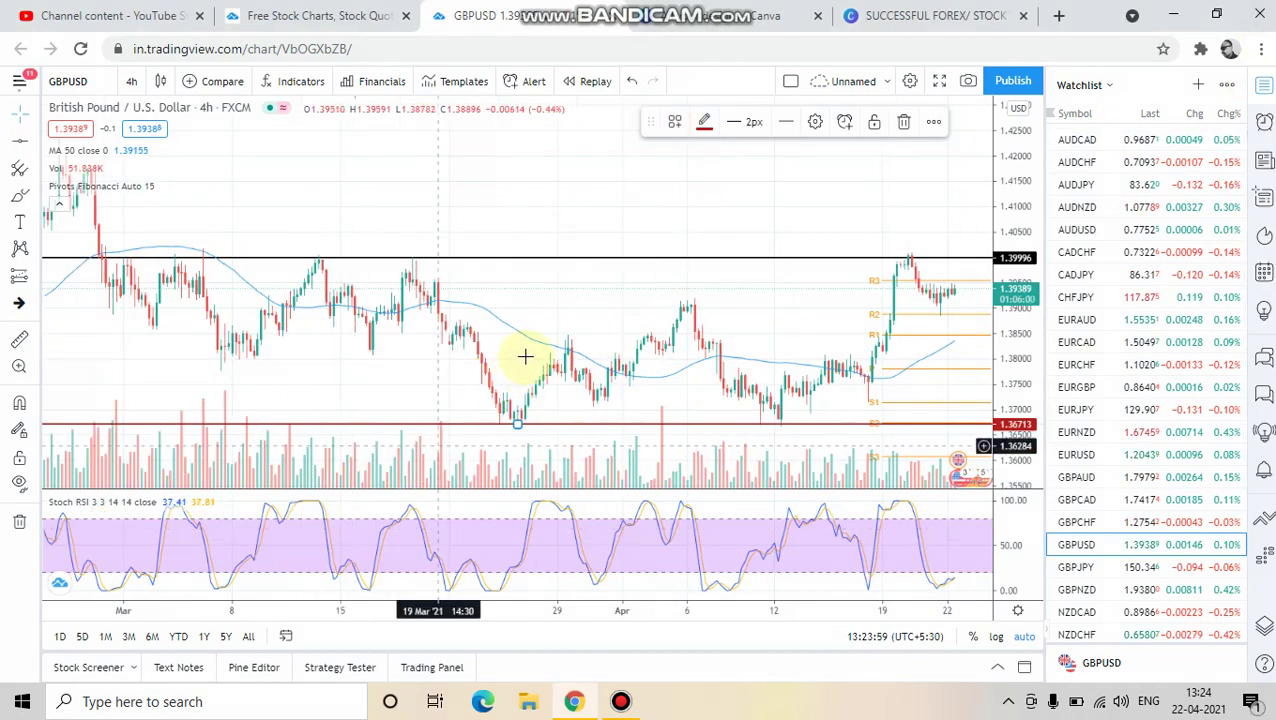
pyautogui.scroll(-2, 521, 357)
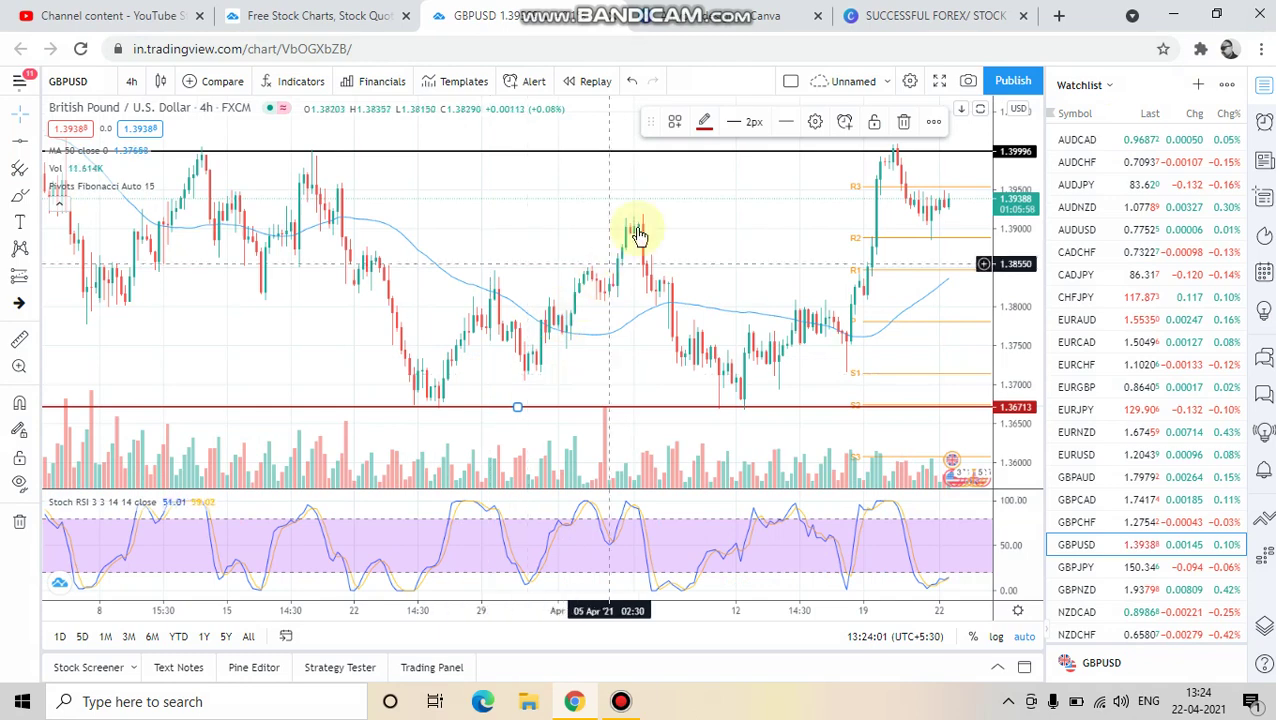
pyautogui.moveTo(679, 205); pyautogui.dragTo(650, 200)
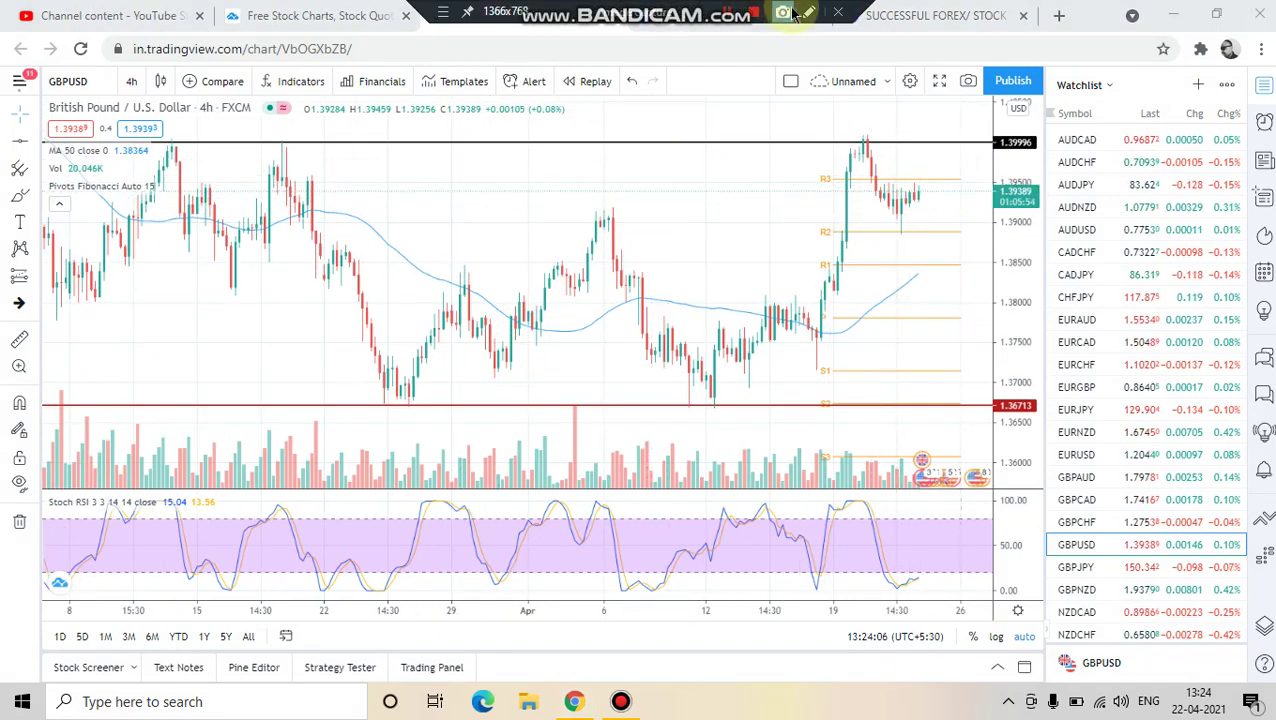
pyautogui.click(812, 12)
pyautogui.moveTo(920, 178)
pyautogui.mouseDown()
pyautogui.moveTo(900, 196)
pyautogui.moveTo(912, 214)
pyautogui.moveTo(928, 183)
pyautogui.mouseUp()
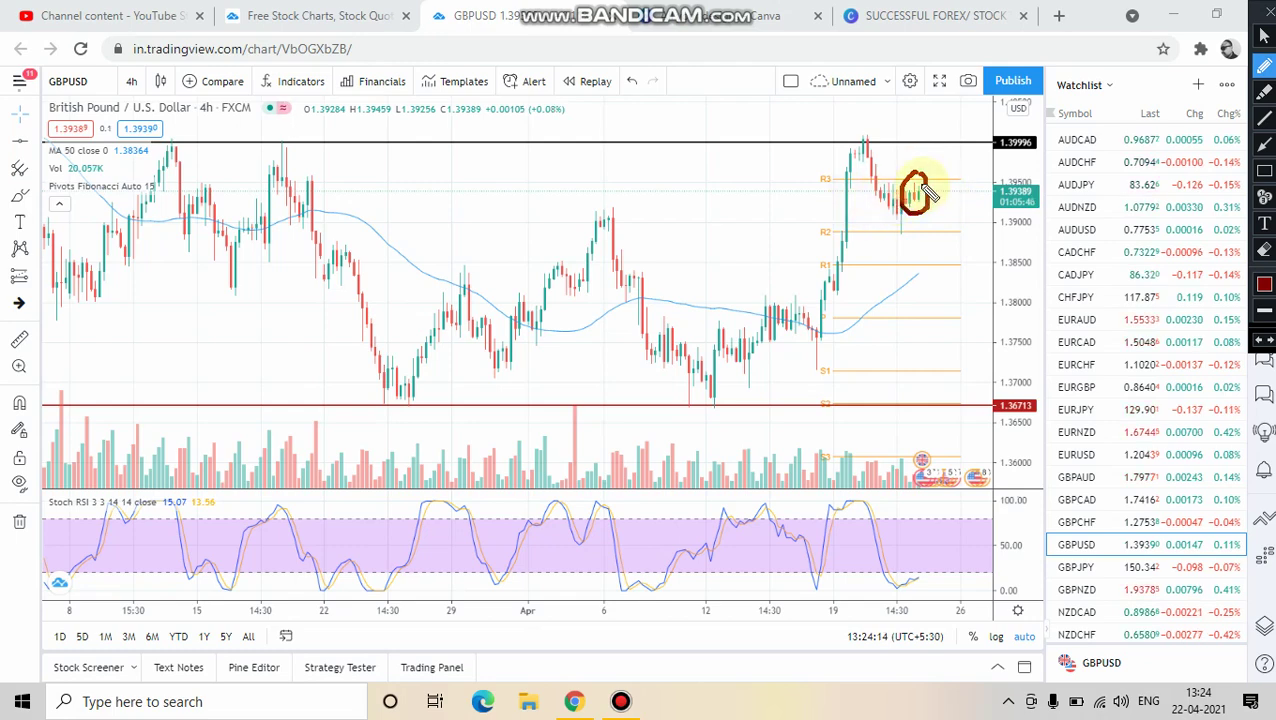
pyautogui.moveTo(943, 189)
pyautogui.mouseDown()
pyautogui.moveTo(963, 205)
pyautogui.moveTo(950, 212)
pyautogui.mouseUp()
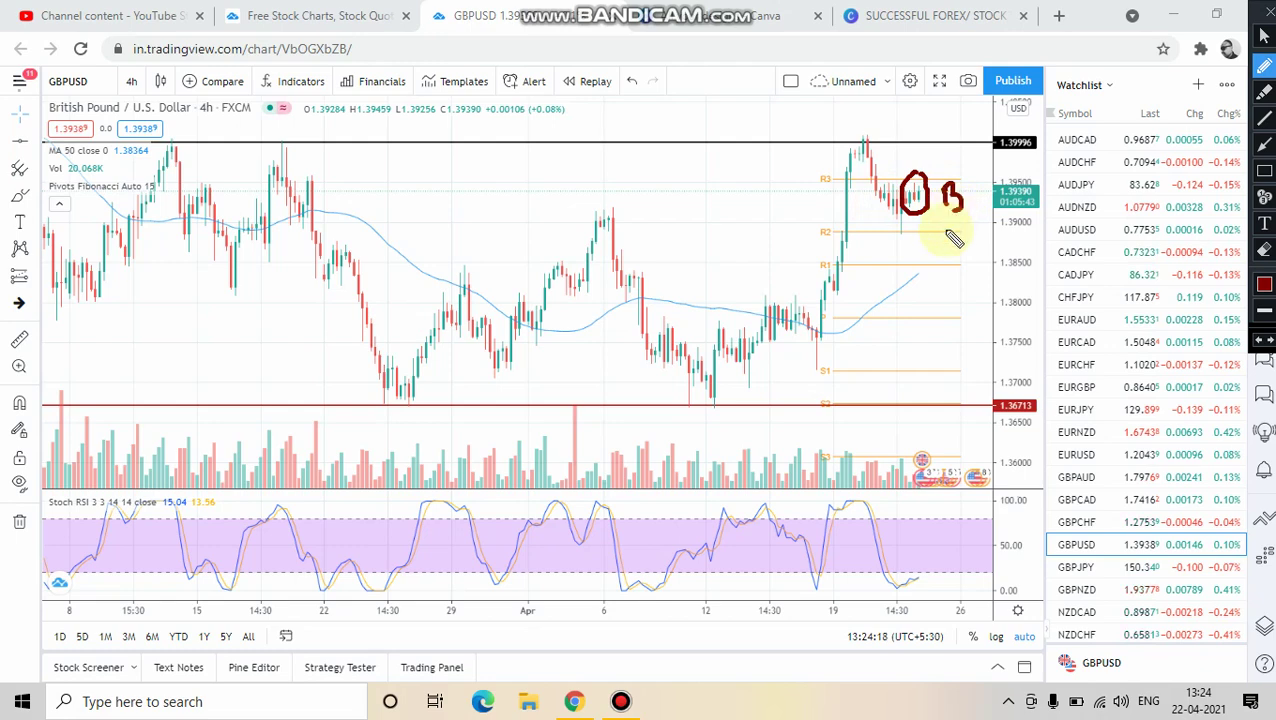
# Mark the R2 pivot level with horizontal pen strokes and handwrite SL below it and above the resistance line
pyautogui.moveTo(908, 242); pyautogui.dragTo(929, 242)
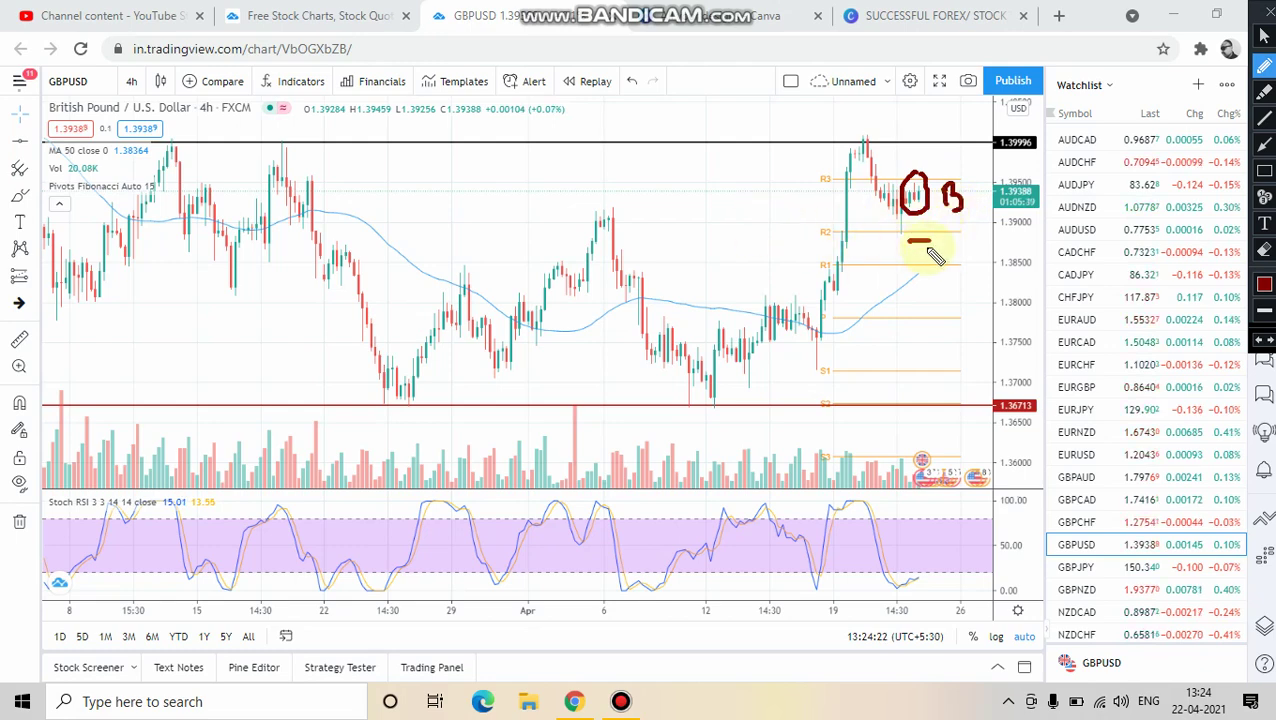
pyautogui.moveTo(786, 227); pyautogui.dragTo(921, 240)
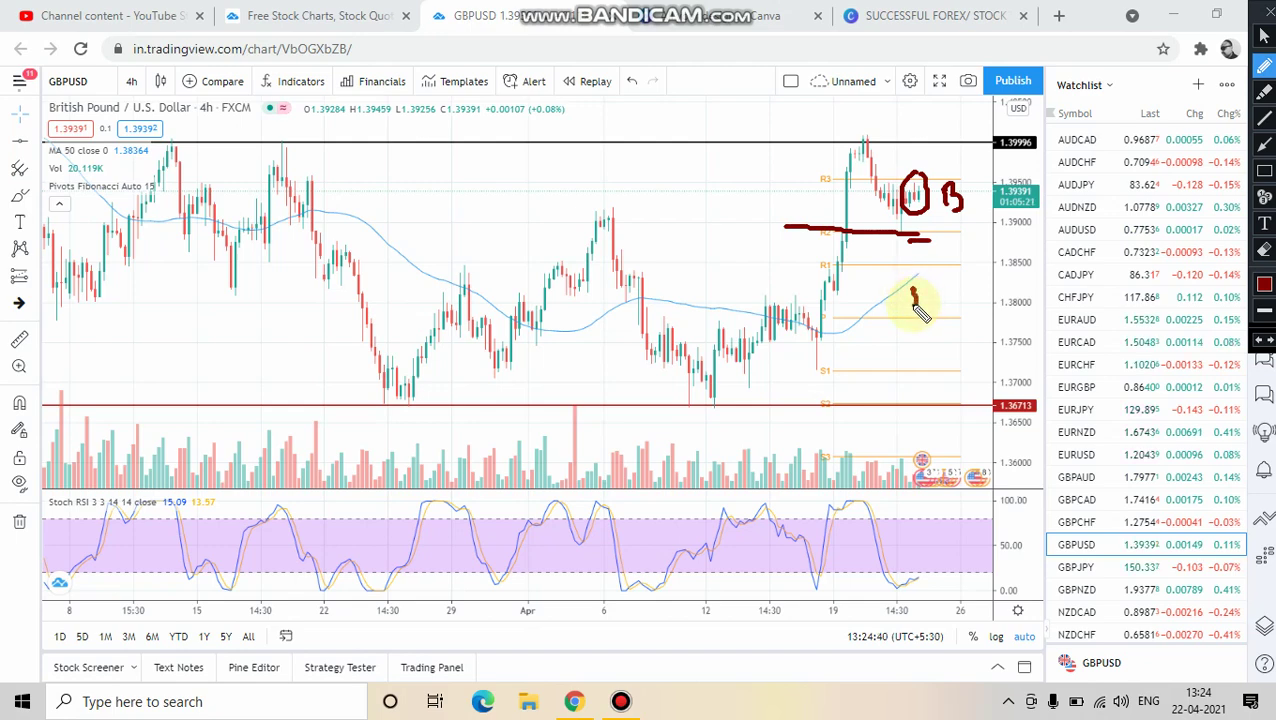
pyautogui.moveTo(913, 303); pyautogui.dragTo(923, 288)
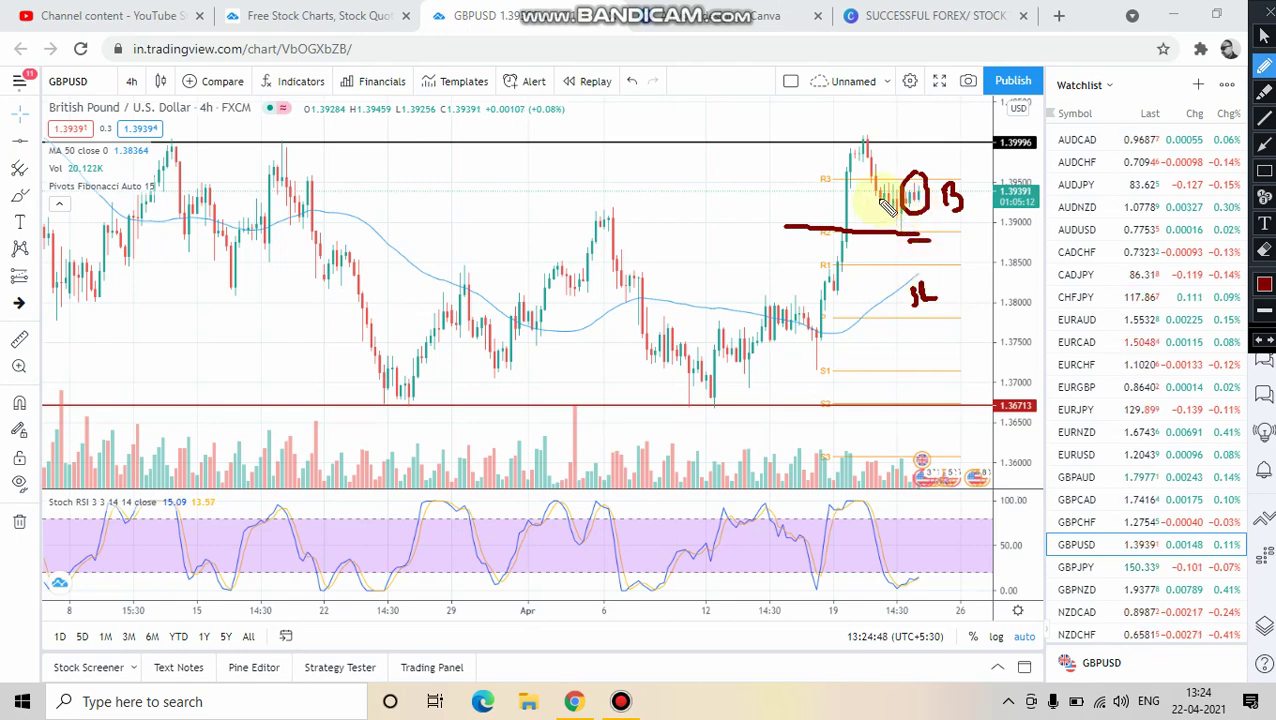
pyautogui.click(909, 116)
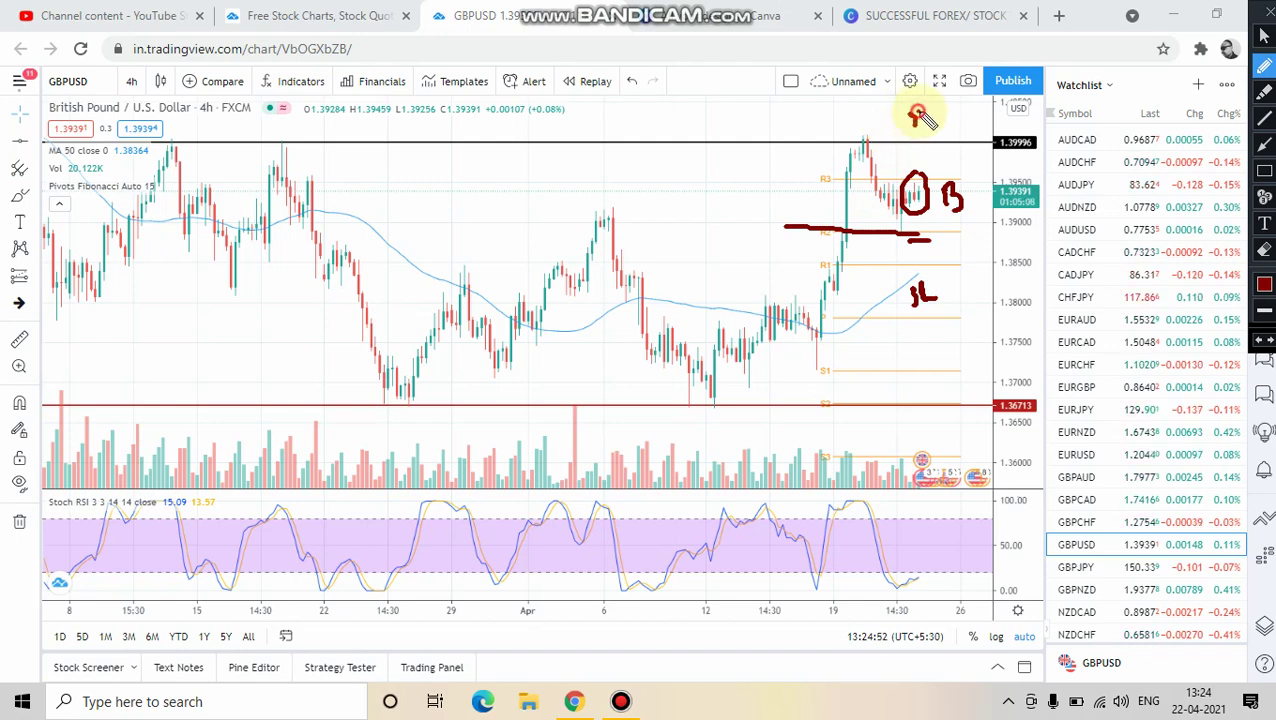
pyautogui.moveTo(916, 104)
pyautogui.mouseDown()
pyautogui.moveTo(909, 122)
pyautogui.moveTo(932, 121)
pyautogui.mouseUp()
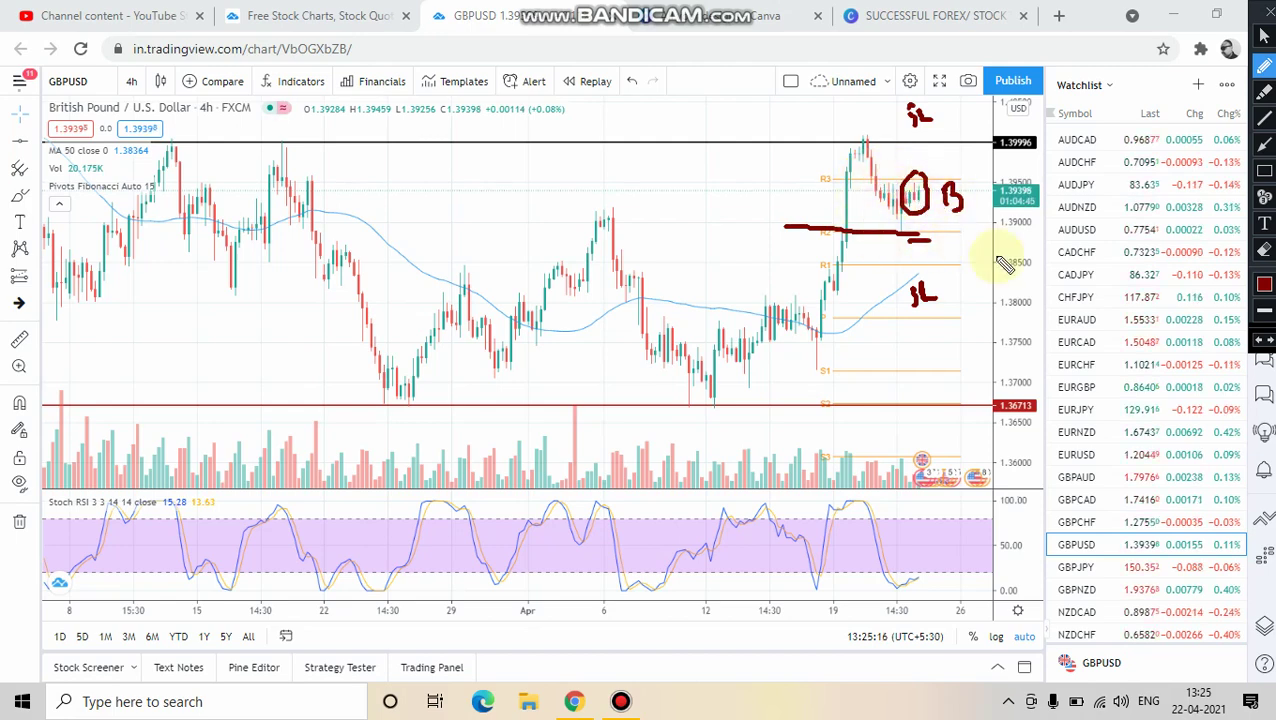
# Mark over the most recent candles below the peak with the pen, and clear all pen annotations from the chart
pyautogui.moveTo(888, 177); pyautogui.dragTo(940, 220)
pyautogui.moveTo(885, 176)
pyautogui.mouseDown()
pyautogui.moveTo(925, 212)
pyautogui.moveTo(897, 232)
pyautogui.mouseUp()
pyautogui.click(1263, 36)
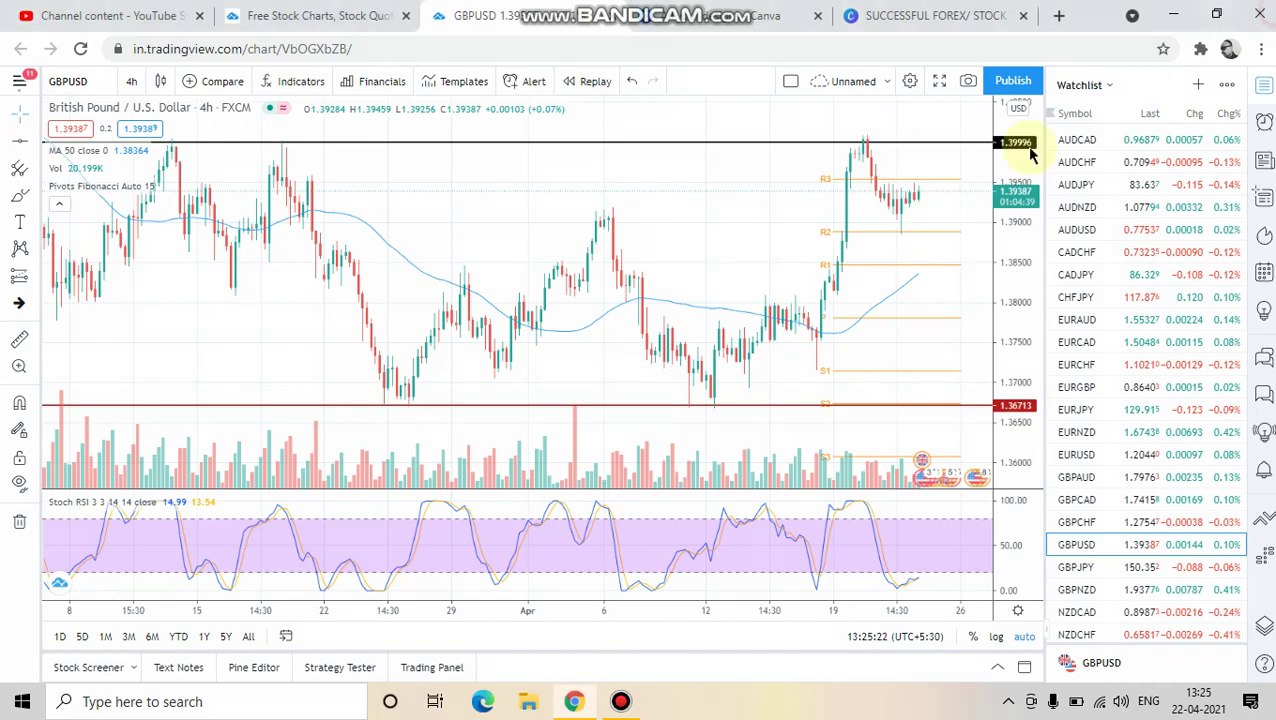
# Trace pen strokes over the recent part of the 1.39996 resistance line and the 1.36713 support line
pyautogui.scroll(3, 649, 199)
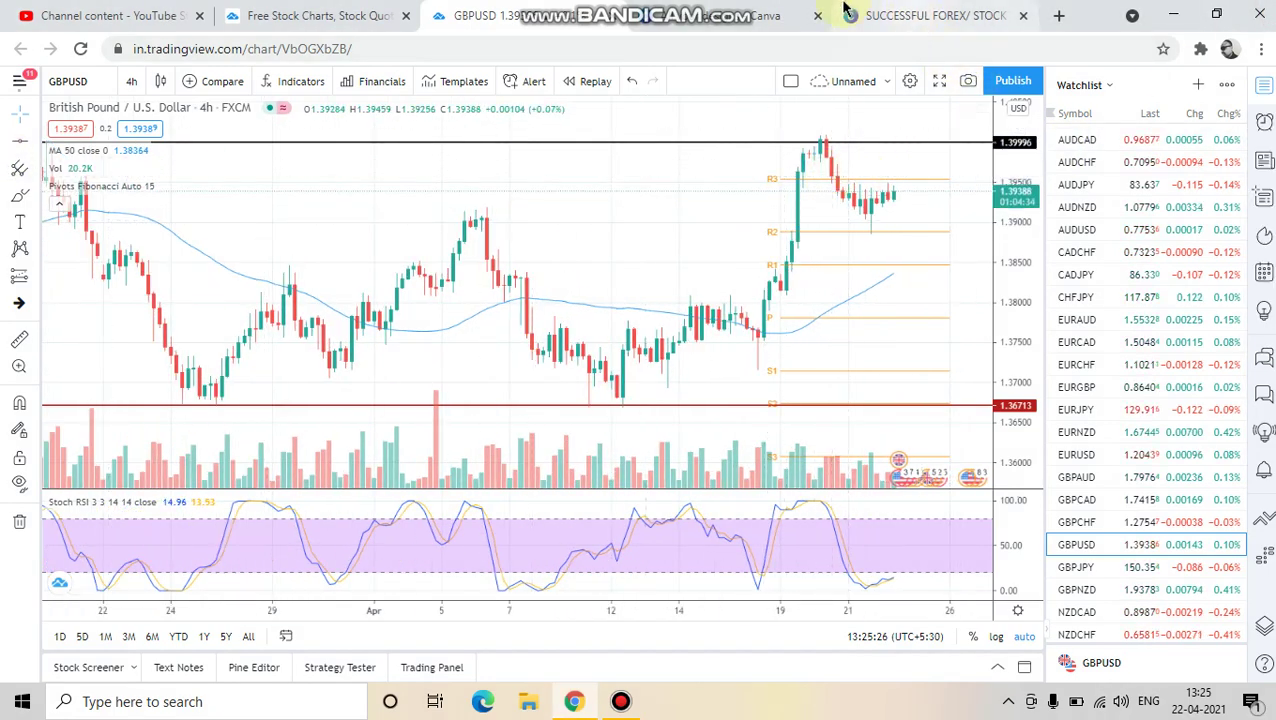
pyautogui.click(810, 12)
pyautogui.moveTo(842, 143); pyautogui.dragTo(897, 142)
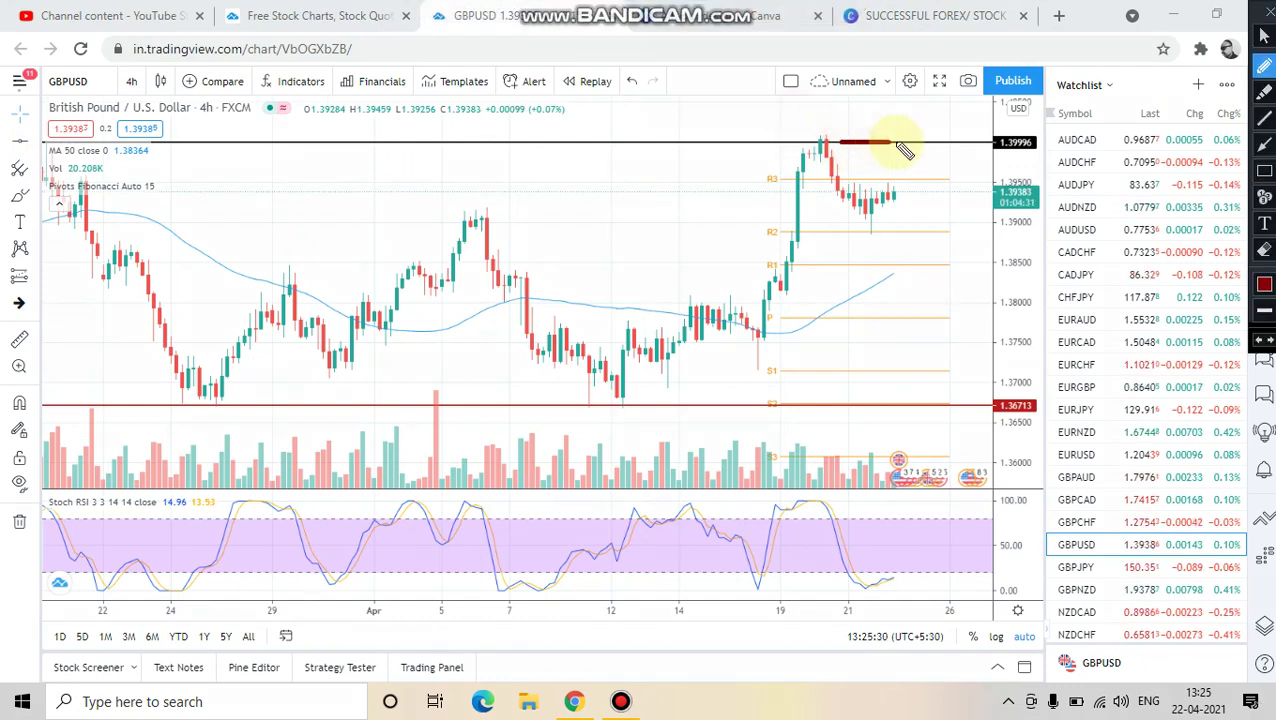
pyautogui.moveTo(770, 406); pyautogui.dragTo(916, 405)
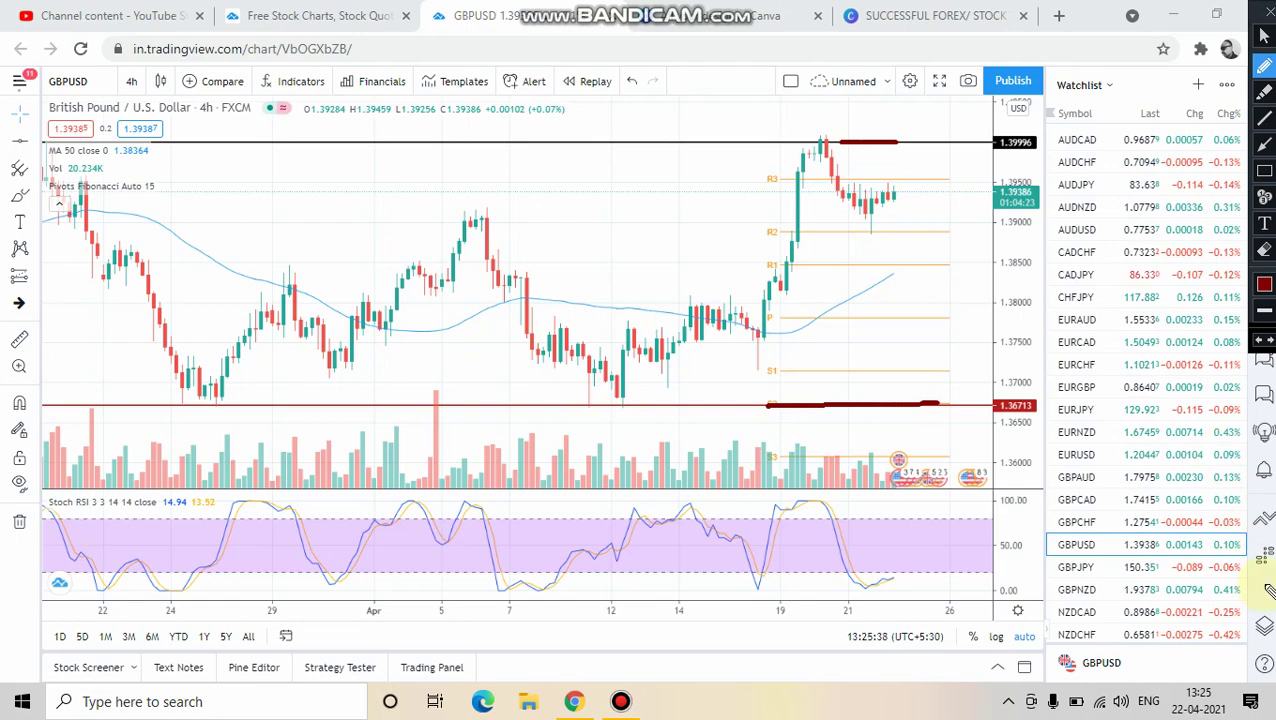
# Sketch a rise from the latest candles to a heavily traced resistance line and handwrite 1.4000 beside the price scale
pyautogui.moveTo(905, 186); pyautogui.dragTo(918, 163)
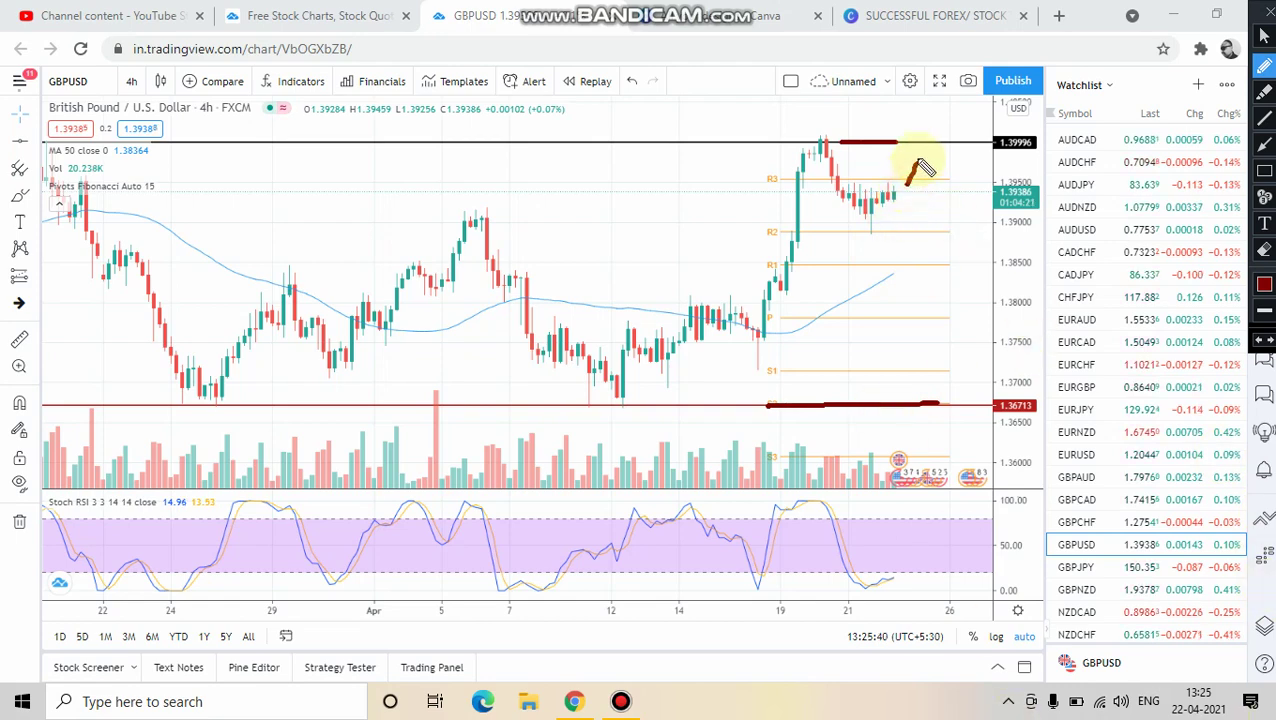
pyautogui.moveTo(981, 224)
pyautogui.mouseDown()
pyautogui.moveTo(980, 250)
pyautogui.moveTo(1014, 232)
pyautogui.moveTo(1026, 244)
pyautogui.moveTo(1082, 206)
pyautogui.mouseUp()
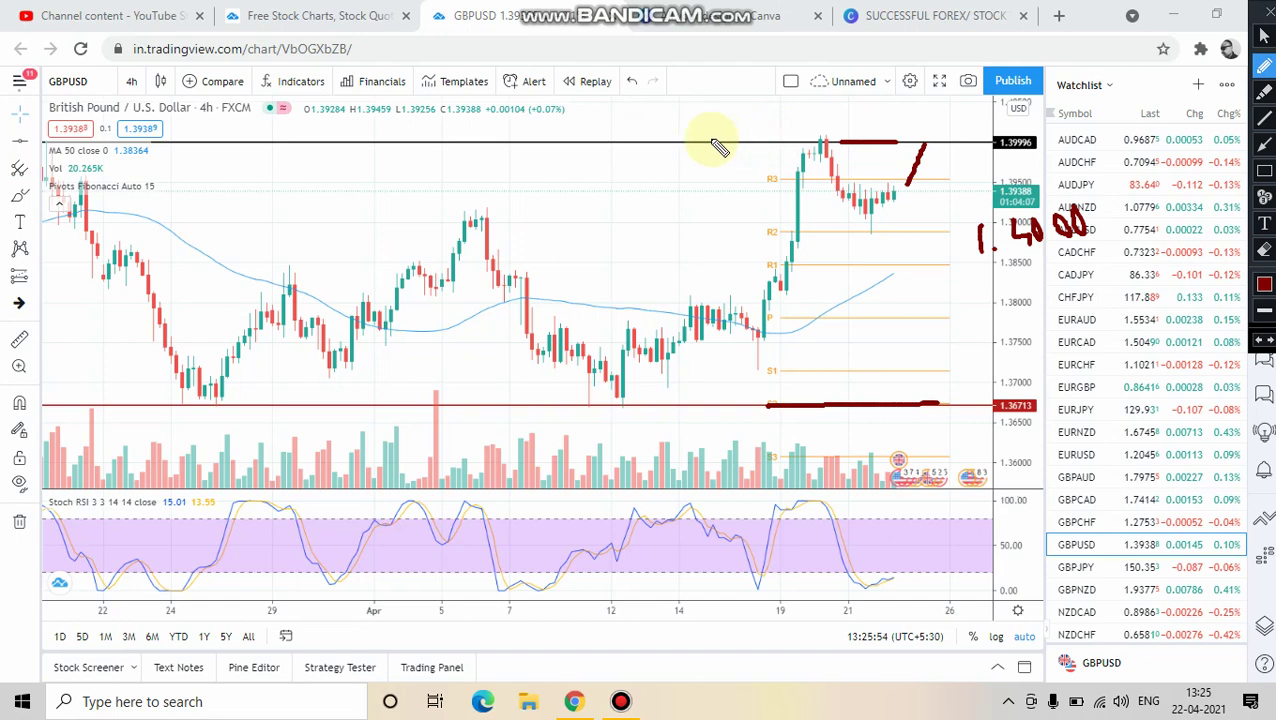
pyautogui.moveTo(680, 142)
pyautogui.mouseDown()
pyautogui.moveTo(916, 155)
pyautogui.moveTo(912, 139)
pyautogui.moveTo(677, 141)
pyautogui.mouseUp()
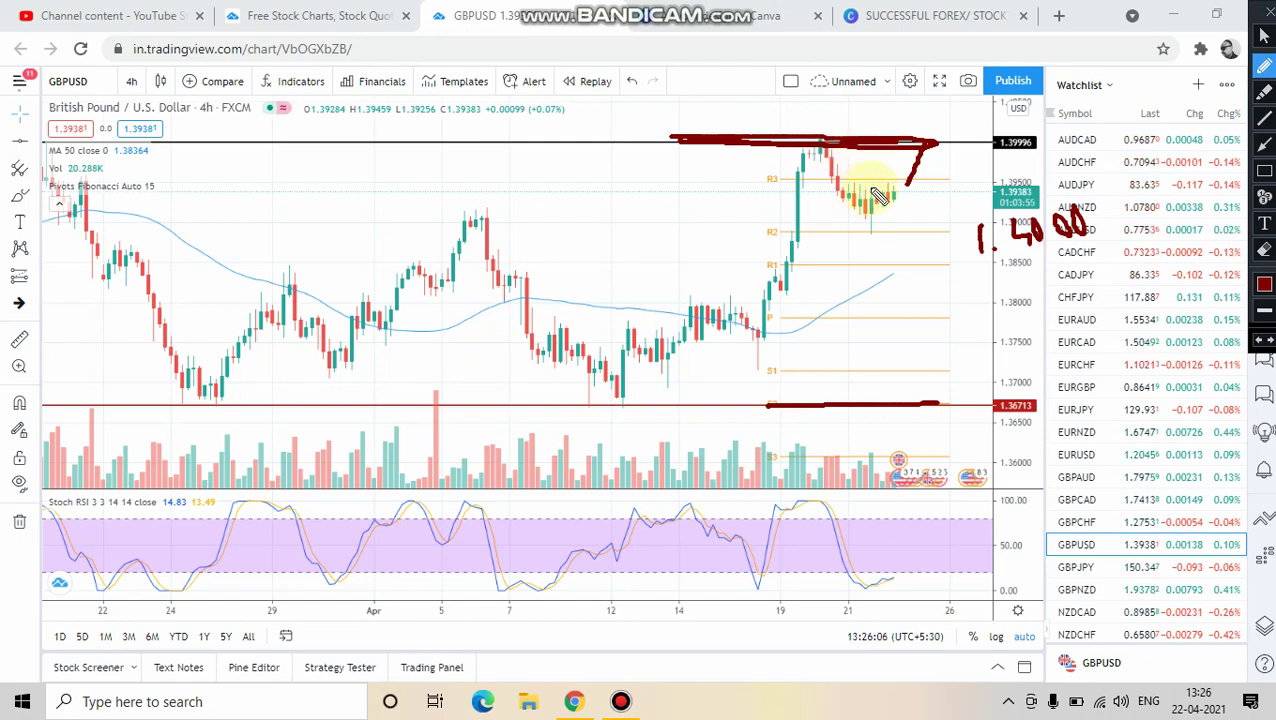
# Set the pen colour to bright red and sketch a short downturn from the resistance line
pyautogui.click(1264, 284)
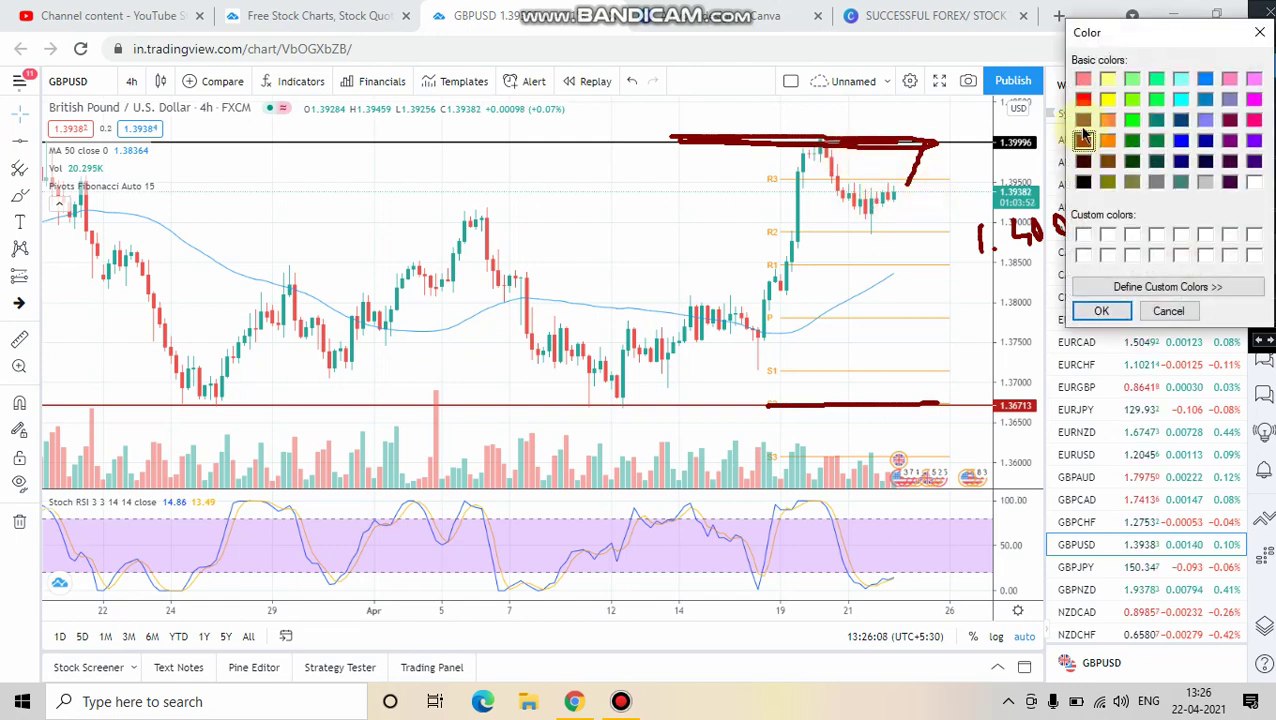
pyautogui.click(1083, 99)
pyautogui.click(1101, 311)
pyautogui.moveTo(912, 142)
pyautogui.mouseDown()
pyautogui.moveTo(940, 151)
pyautogui.moveTo(922, 152)
pyautogui.mouseUp()
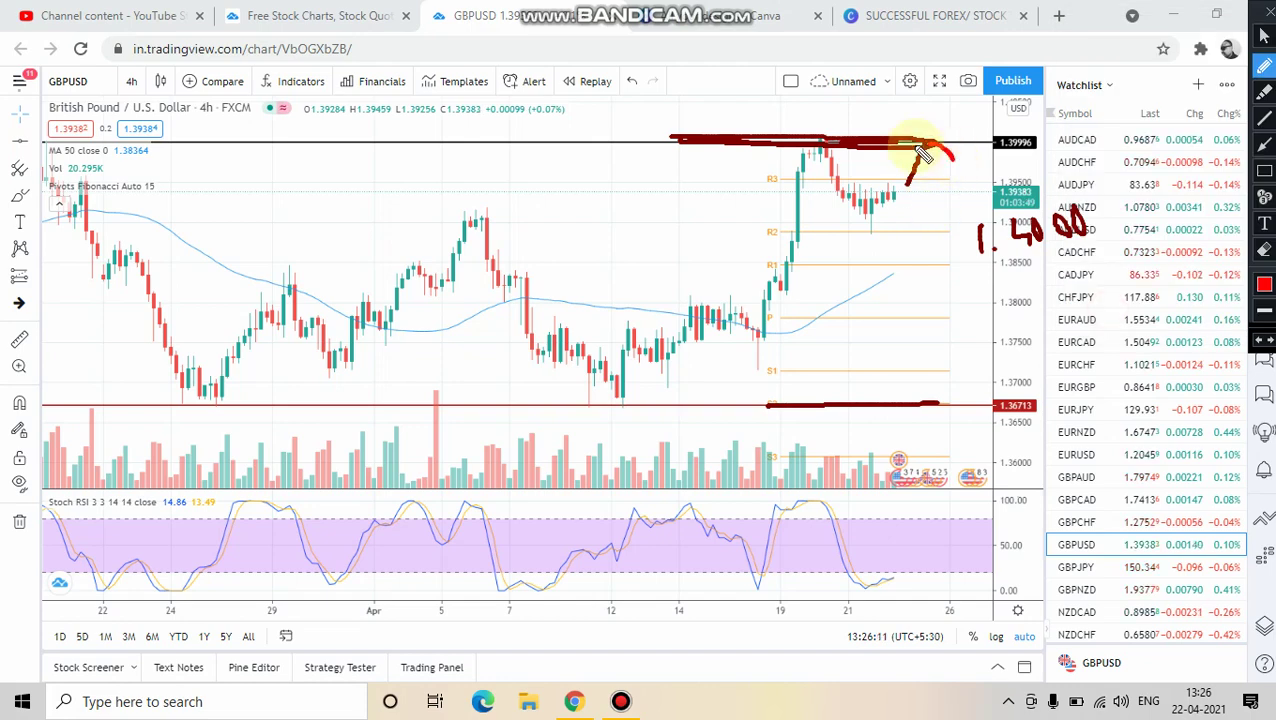
# Draw a thick red falling stroke from near the R2 level down to support, and underline the support line in red
pyautogui.click(880, 225)
pyautogui.moveTo(880, 225); pyautogui.dragTo(940, 380)
pyautogui.moveTo(820, 413); pyautogui.dragTo(983, 418)
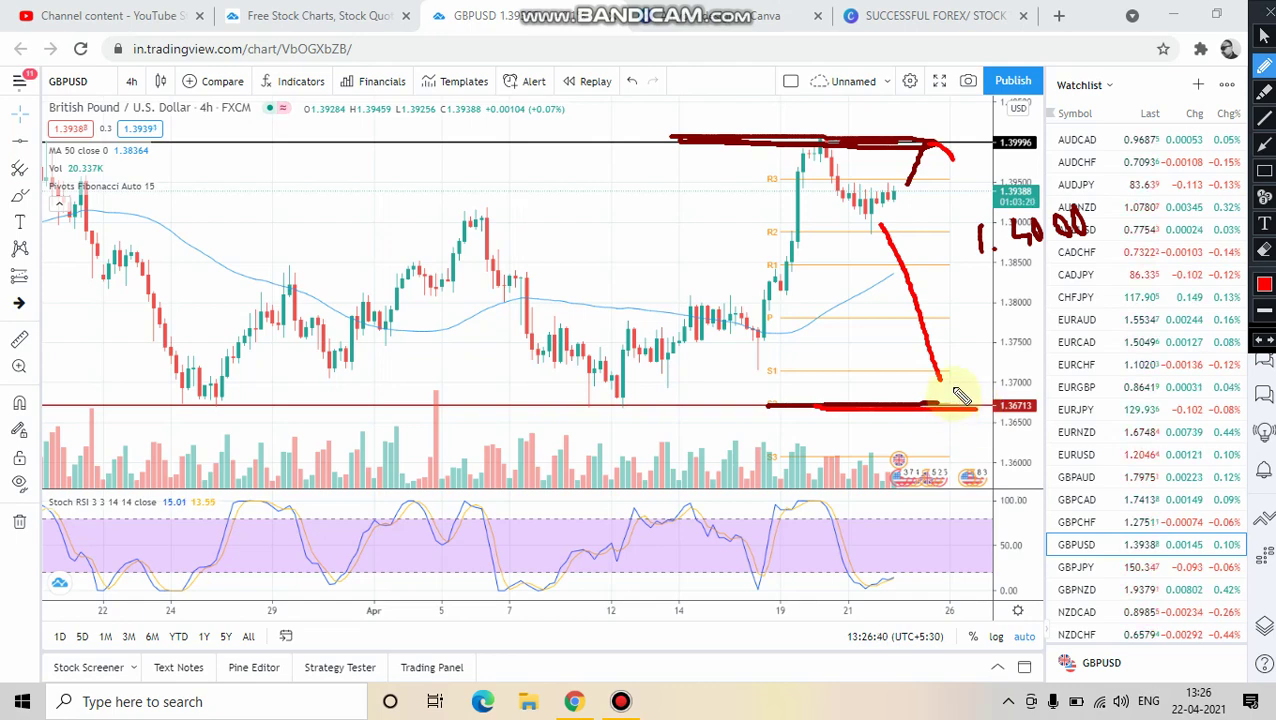
pyautogui.moveTo(890, 243)
pyautogui.mouseDown()
pyautogui.moveTo(944, 390)
pyautogui.moveTo(904, 416)
pyautogui.mouseUp()
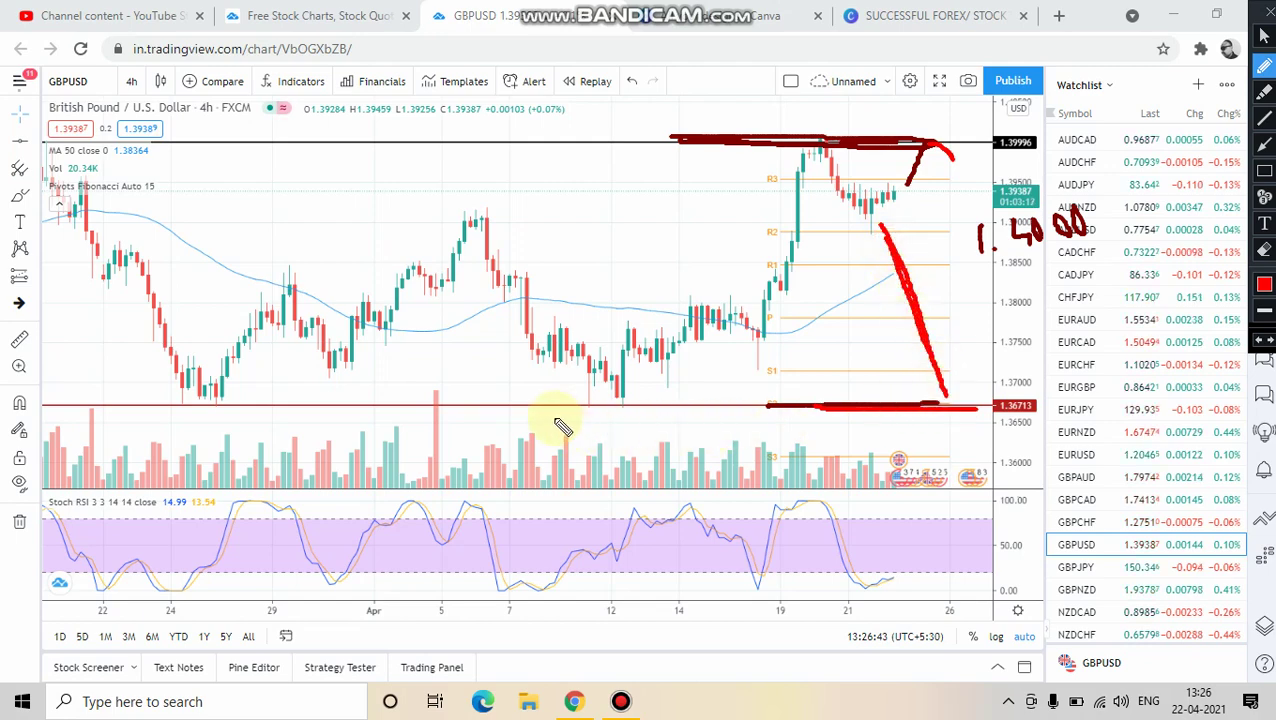
# Trace the 1.36713 support line in red and sketch a rebound rising from it, adding a rough box and strokes over the watchlist
pyautogui.moveTo(563, 410); pyautogui.dragTo(982, 400)
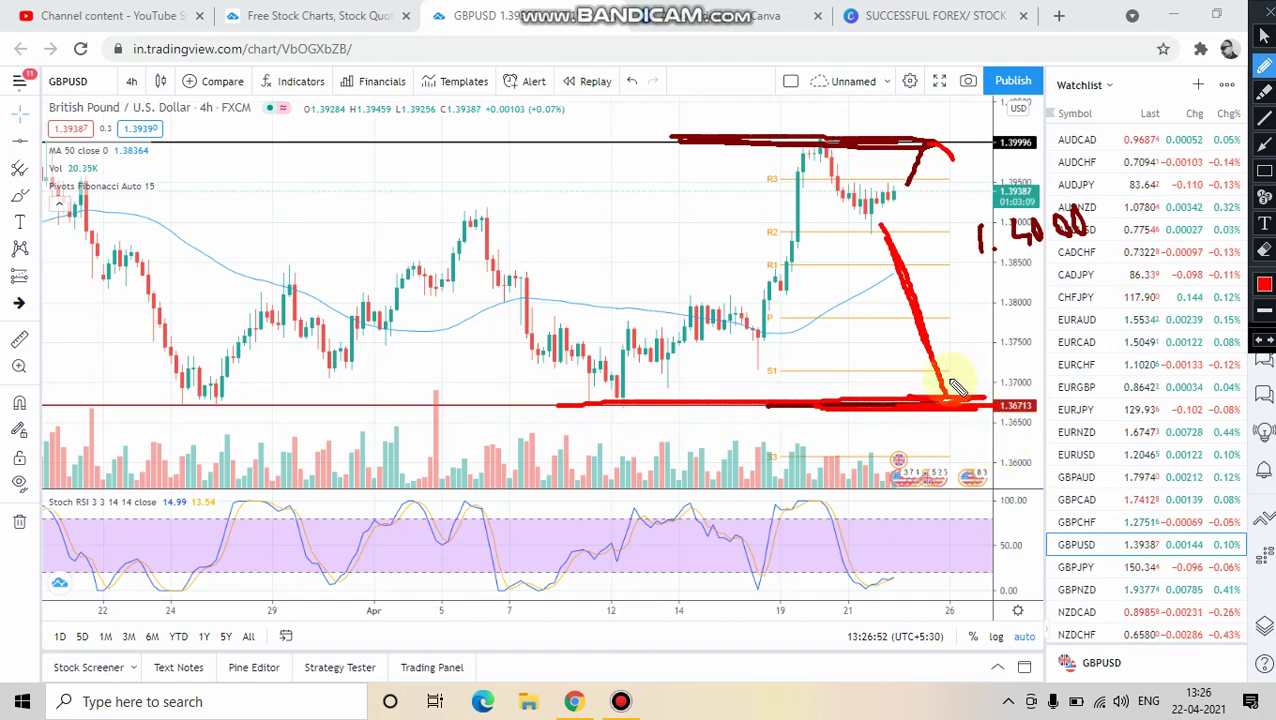
pyautogui.moveTo(952, 401); pyautogui.dragTo(1050, 348)
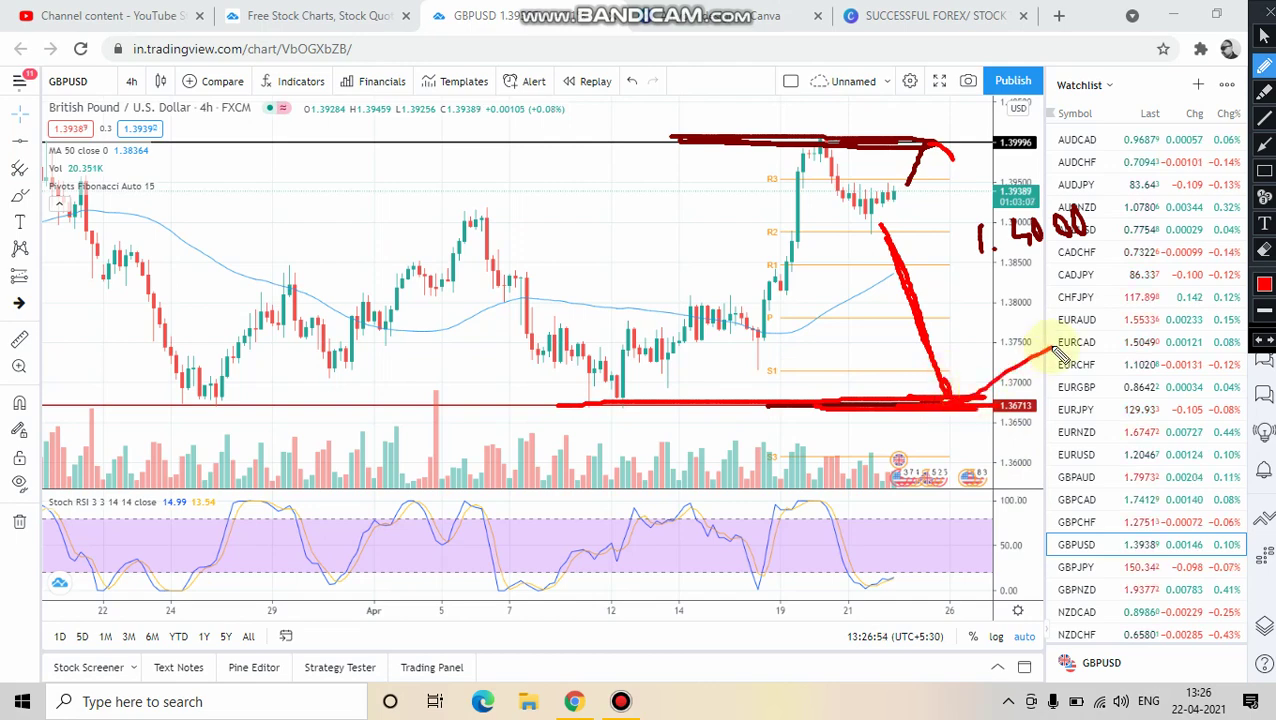
pyautogui.moveTo(918, 330)
pyautogui.mouseDown()
pyautogui.moveTo(940, 384)
pyautogui.moveTo(1016, 405)
pyautogui.mouseUp()
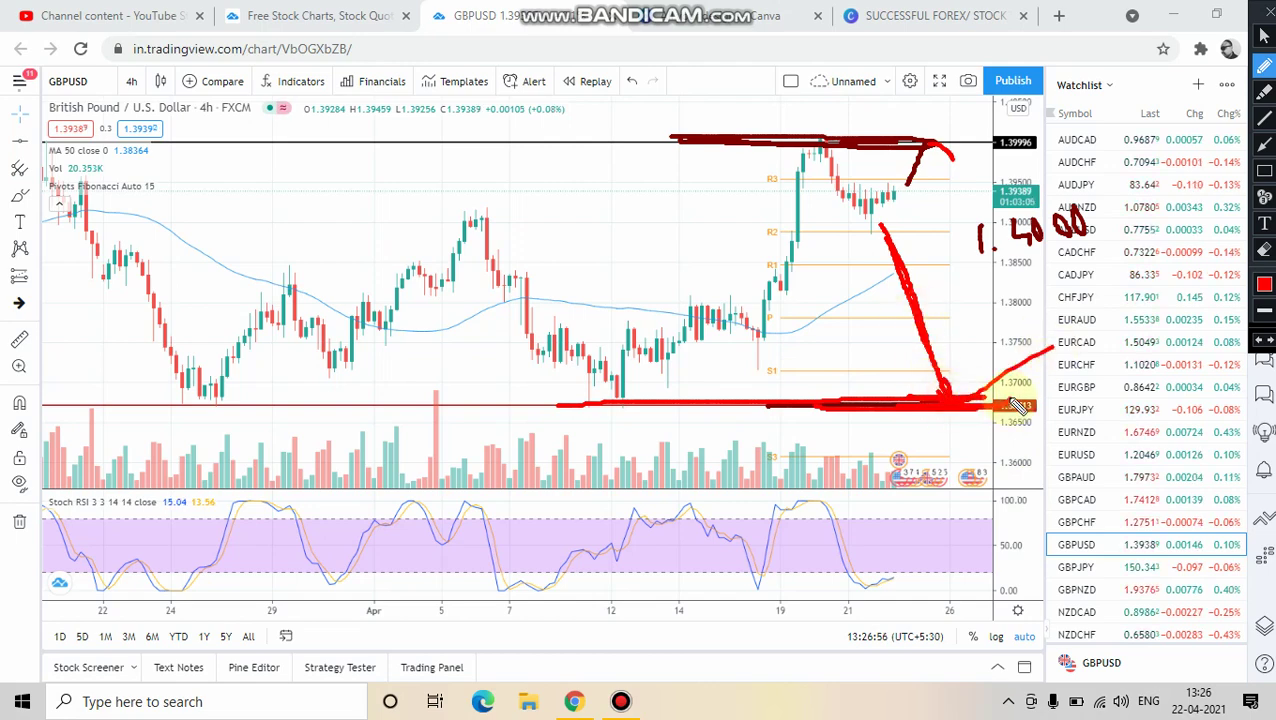
pyautogui.moveTo(1087, 432)
pyautogui.mouseDown()
pyautogui.moveTo(1104, 498)
pyautogui.moveTo(1100, 438)
pyautogui.moveTo(1056, 436)
pyautogui.moveTo(1060, 384)
pyautogui.moveTo(1063, 433)
pyautogui.mouseUp()
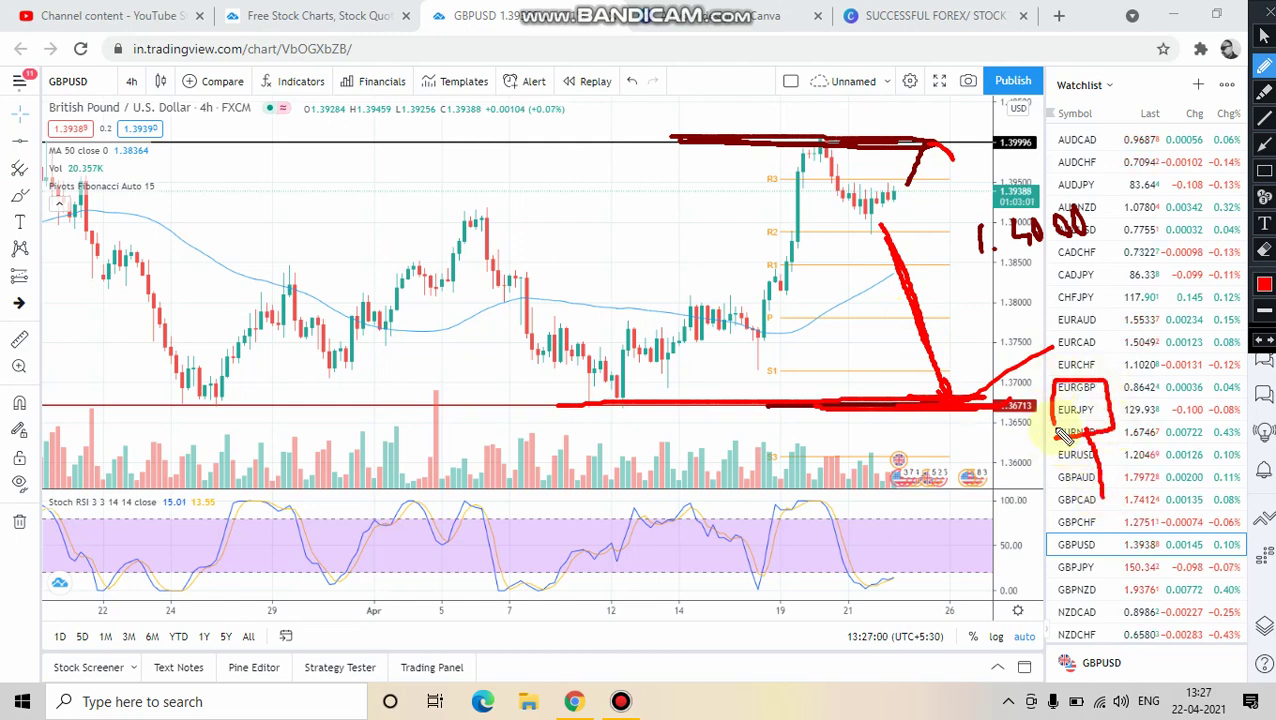
pyautogui.moveTo(1201, 414); pyautogui.dragTo(1183, 487)
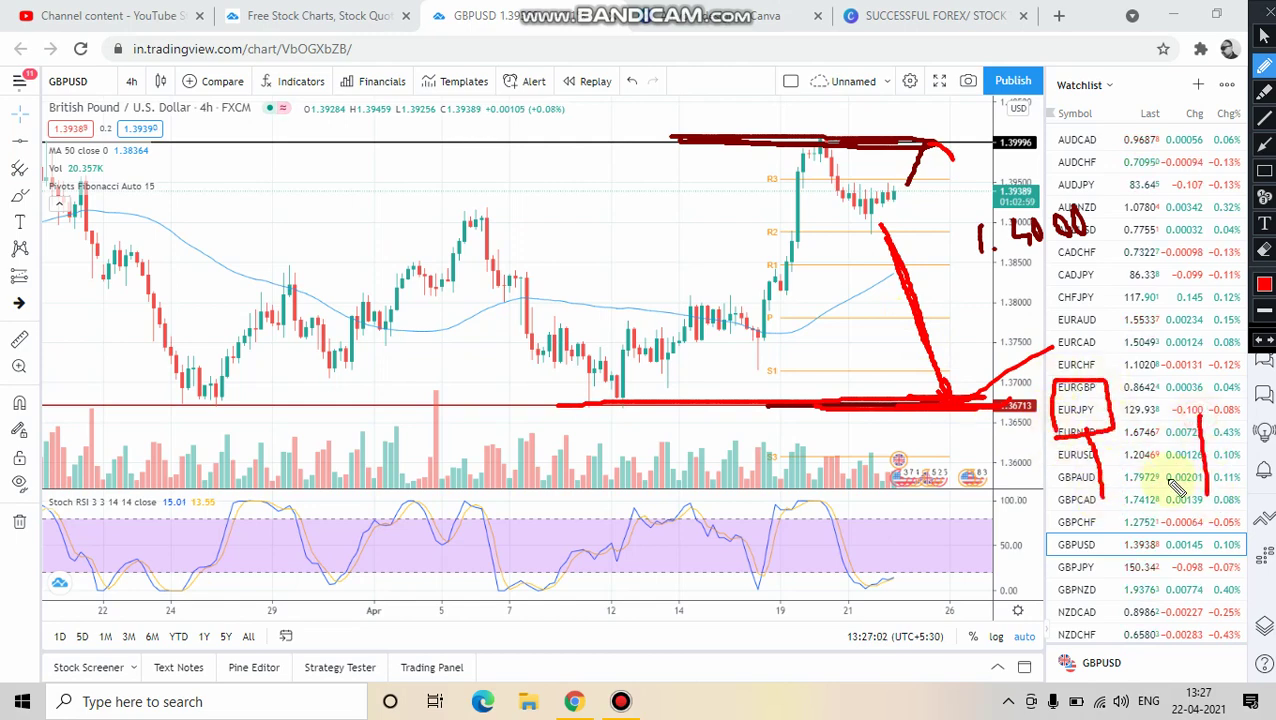
# Circle the lows near 12 April and heavily trace the support line from the late-March low onward, closing the screen drawing
pyautogui.moveTo(630, 378)
pyautogui.mouseDown()
pyautogui.moveTo(627, 352)
pyautogui.moveTo(603, 414)
pyautogui.moveTo(646, 359)
pyautogui.moveTo(603, 352)
pyautogui.mouseUp()
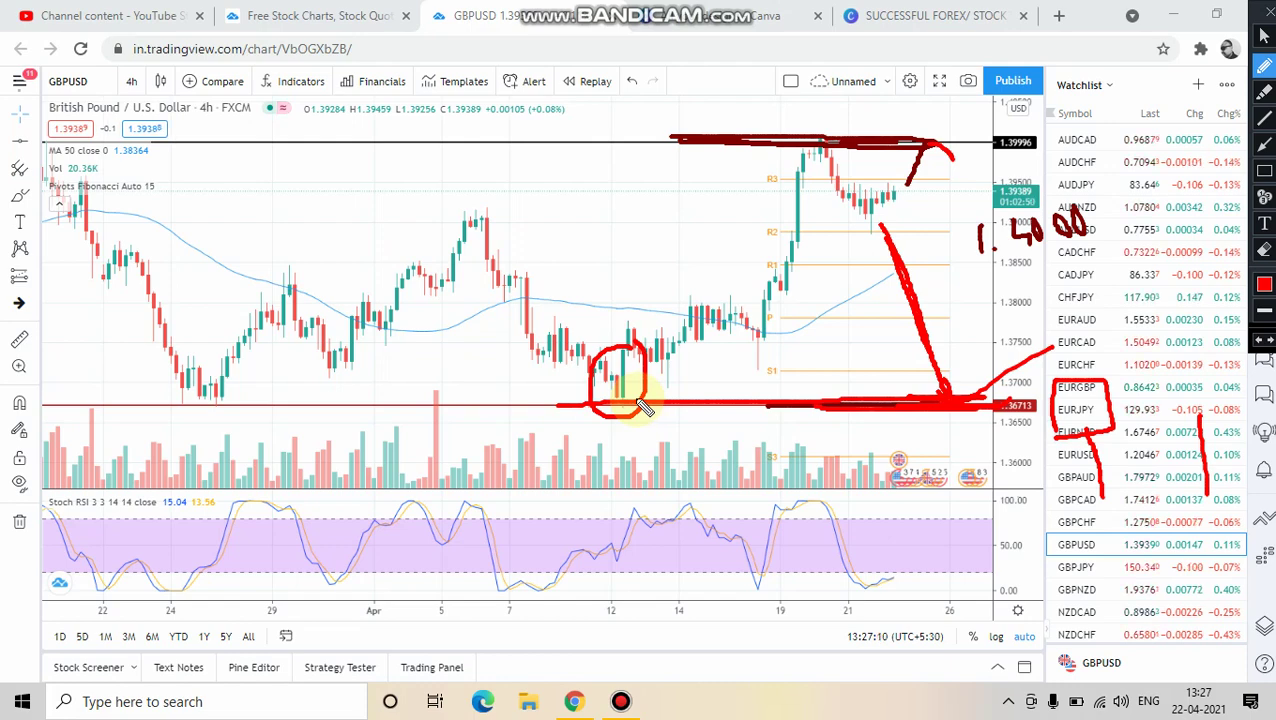
pyautogui.moveTo(205, 402)
pyautogui.mouseDown()
pyautogui.moveTo(615, 423)
pyautogui.moveTo(177, 427)
pyautogui.moveTo(900, 443)
pyautogui.mouseUp()
pyautogui.moveTo(210, 402)
pyautogui.mouseDown()
pyautogui.moveTo(281, 420)
pyautogui.moveTo(968, 412)
pyautogui.moveTo(229, 413)
pyautogui.moveTo(706, 419)
pyautogui.moveTo(985, 455)
pyautogui.moveTo(1032, 405)
pyautogui.moveTo(983, 398)
pyautogui.moveTo(1011, 398)
pyautogui.mouseUp()
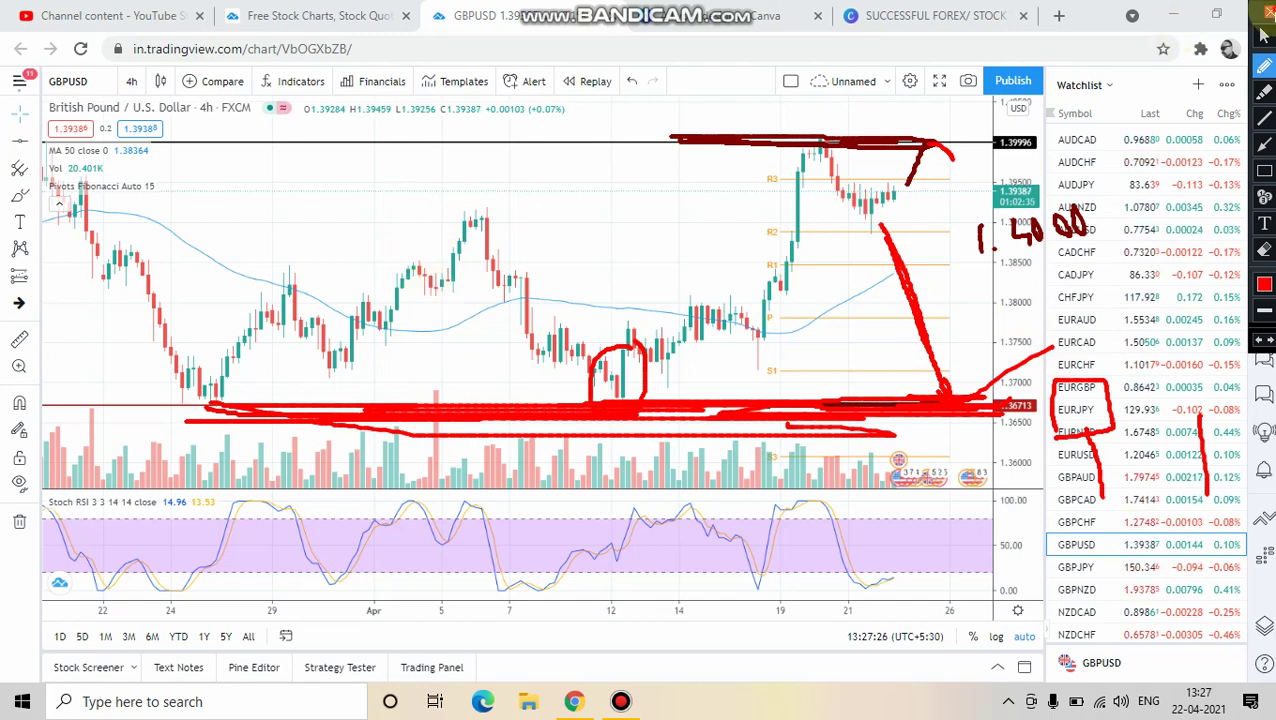
pyautogui.press('Escape')
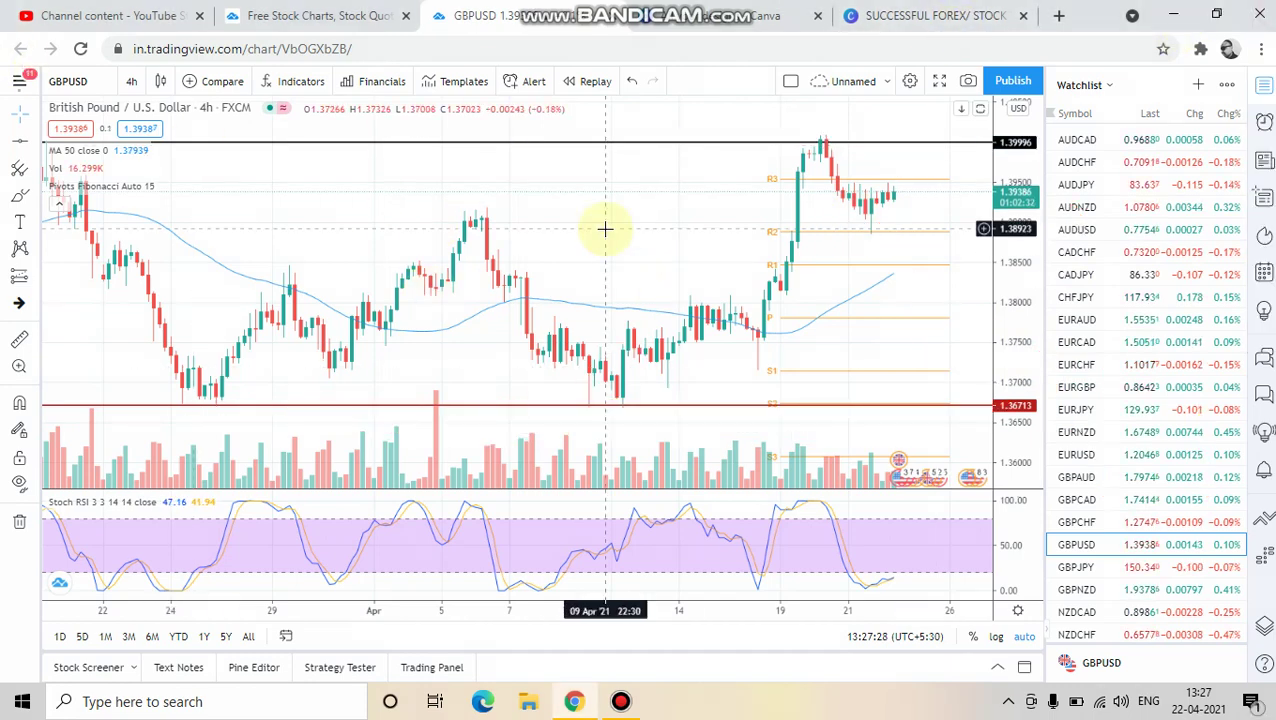
# Switch the GBPUSD chart to the 1-week timeframe and place a horizontal line at about 1.37748, just above the lower support line
pyautogui.click(133, 85)
pyautogui.click(131, 477)
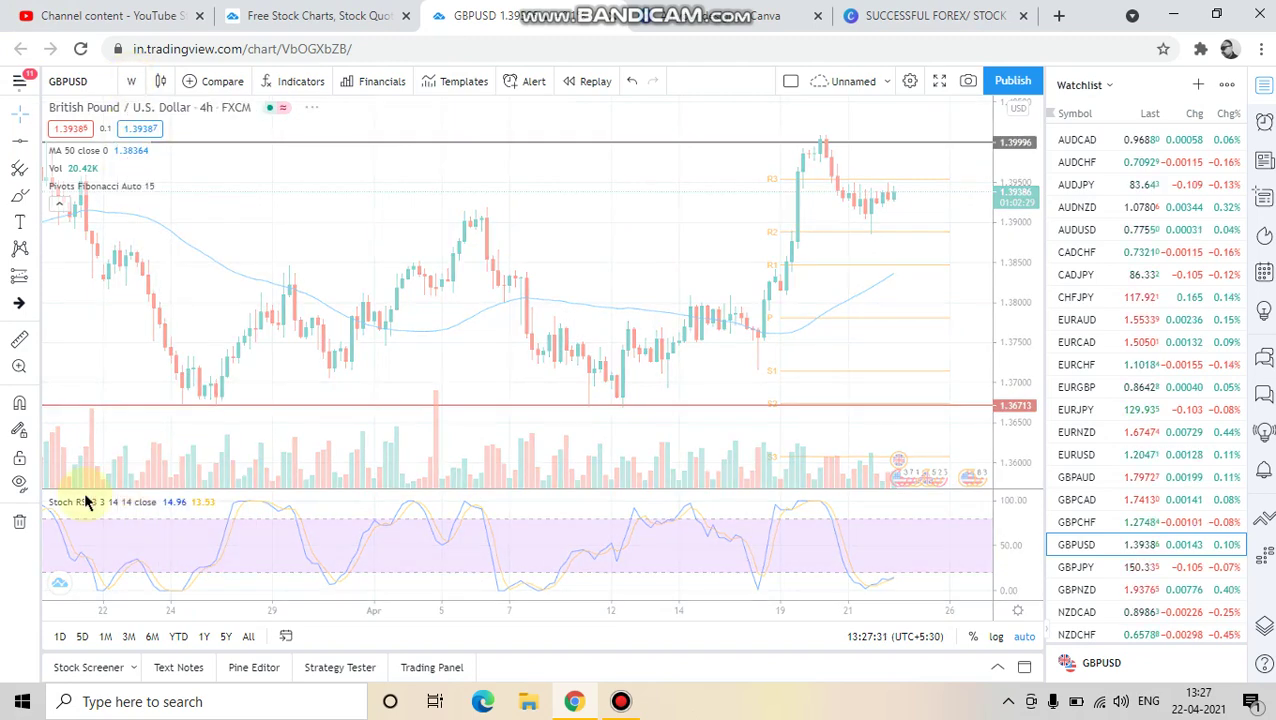
pyautogui.scroll(2, 768, 290)
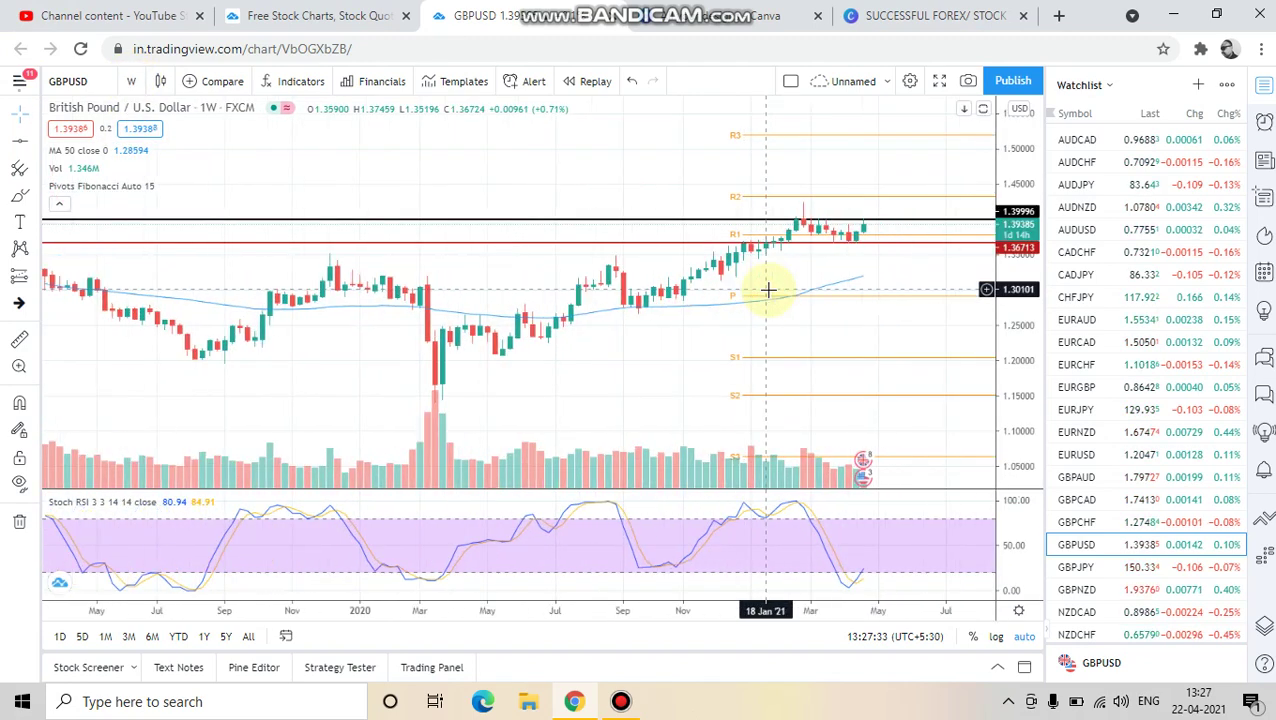
pyautogui.scroll(2, 768, 290)
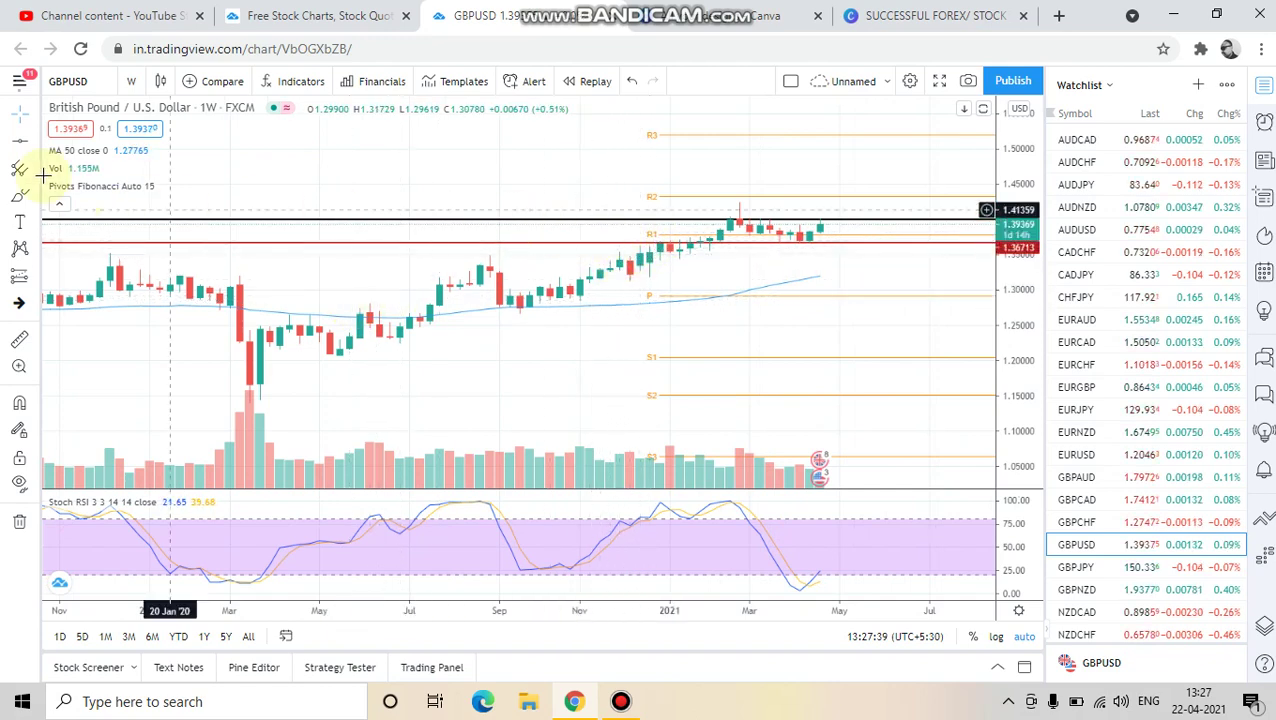
pyautogui.click(20, 142)
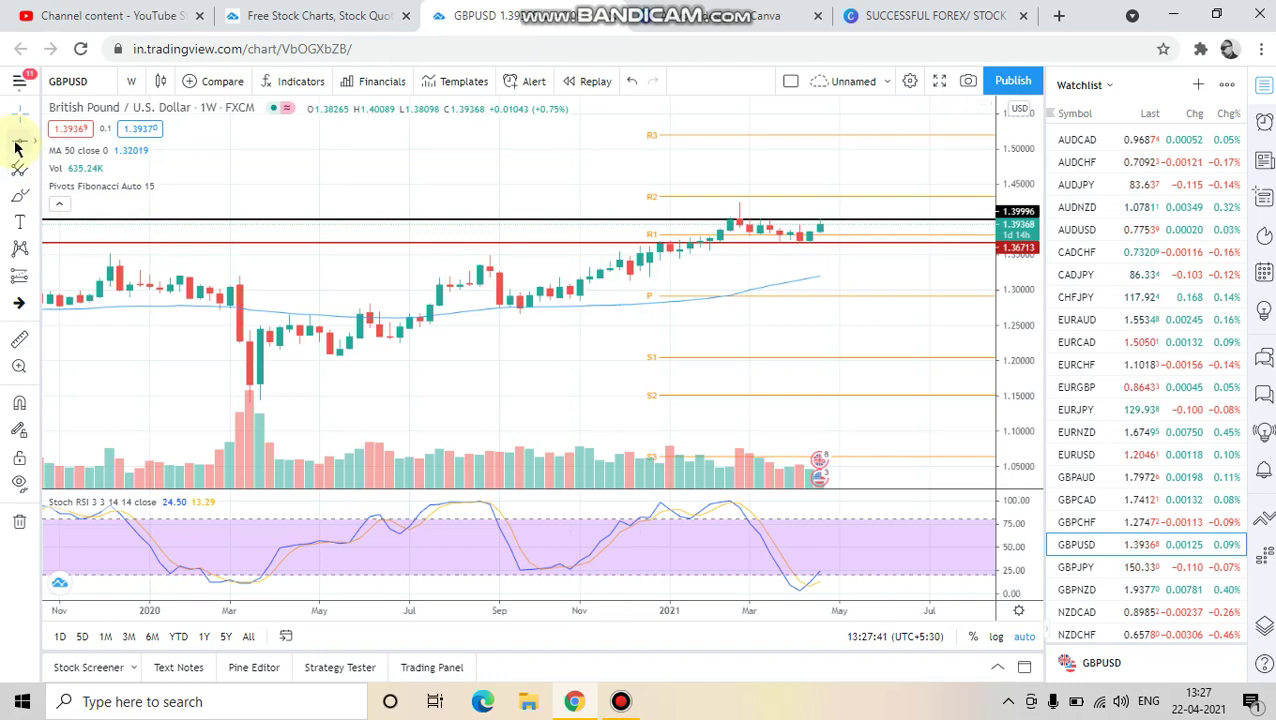
pyautogui.click(355, 235)
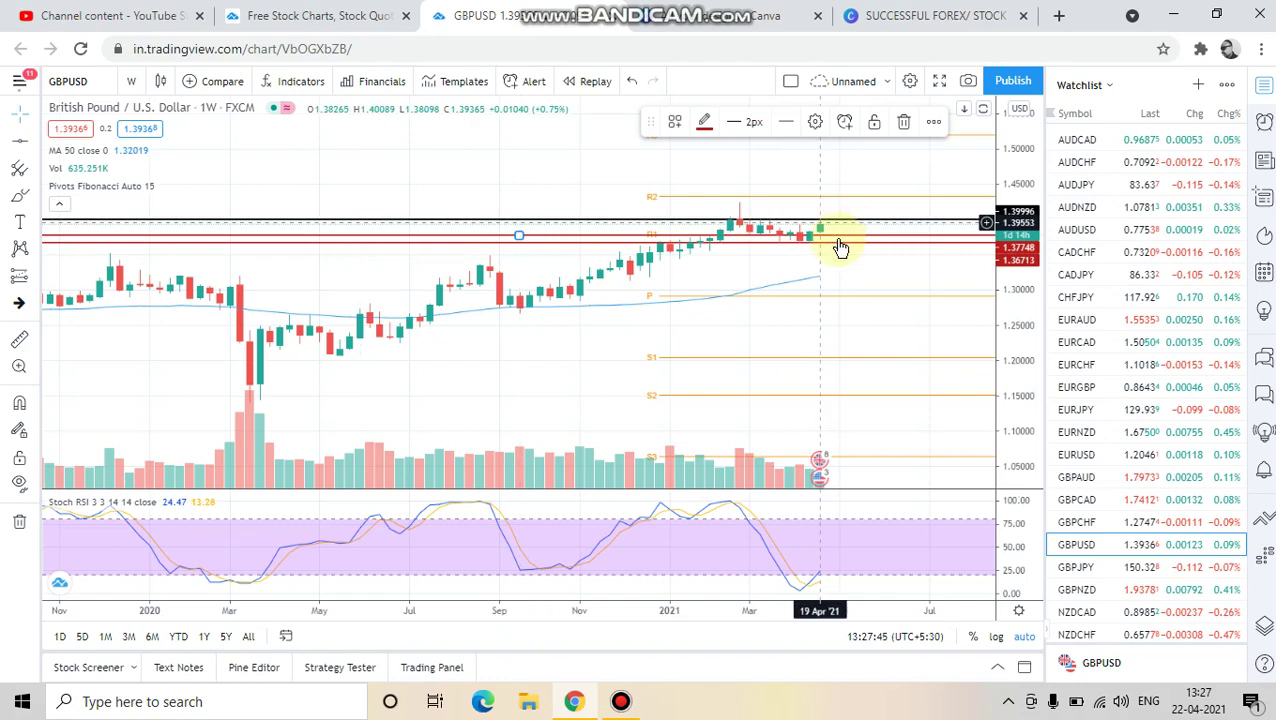
# Return the chart to the 4-hour timeframe and lower the new horizontal line to 1.37589
pyautogui.click(131, 81)
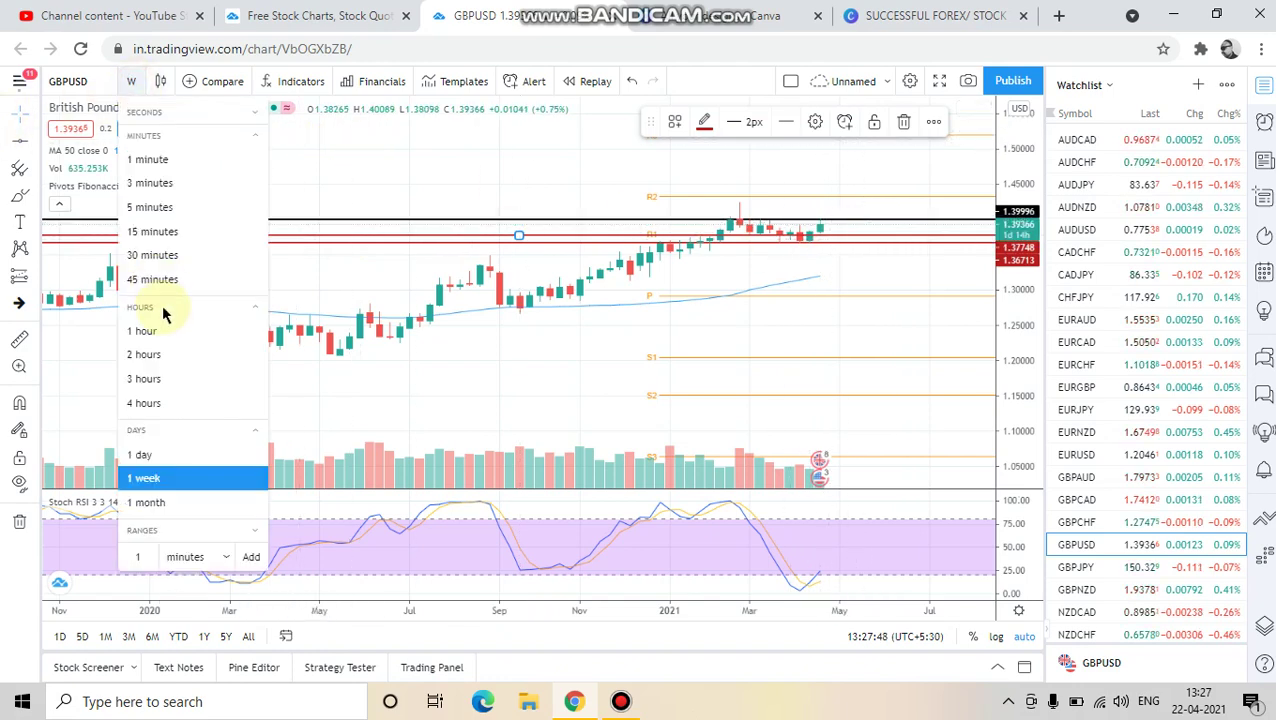
pyautogui.click(150, 401)
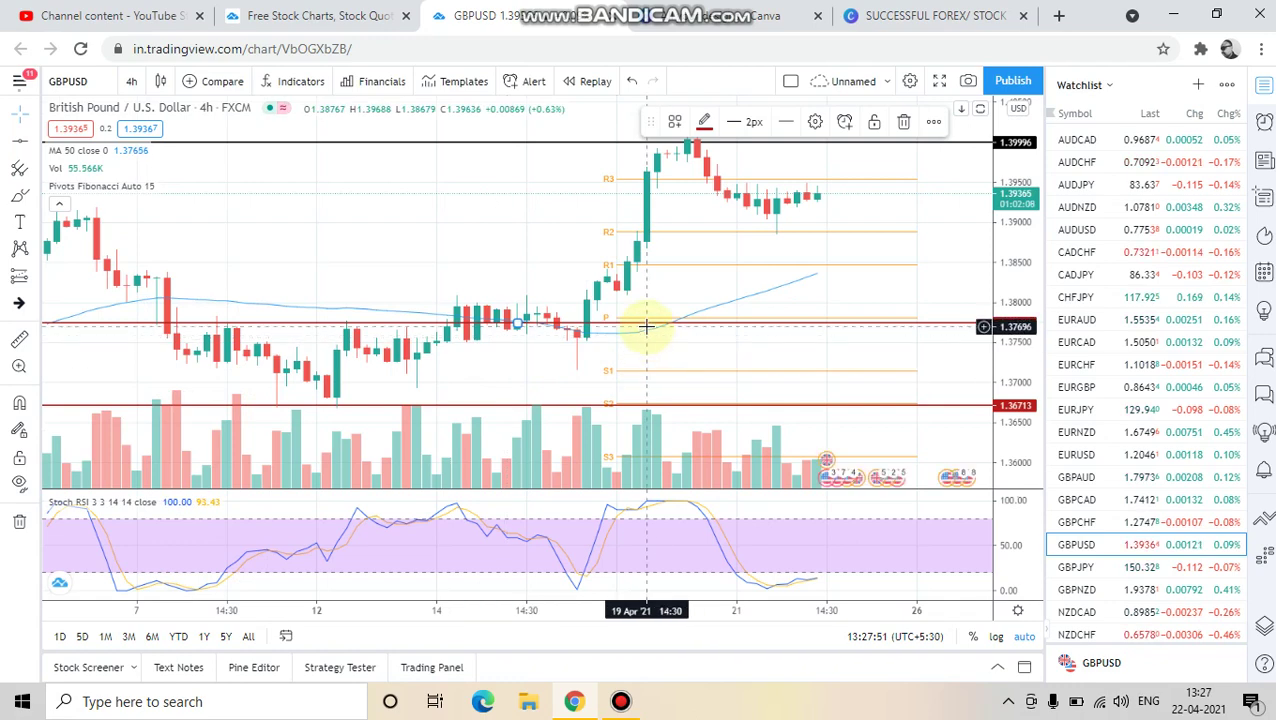
pyautogui.moveTo(650, 332); pyautogui.dragTo(650, 337)
pyautogui.scroll(-2, 464, 231)
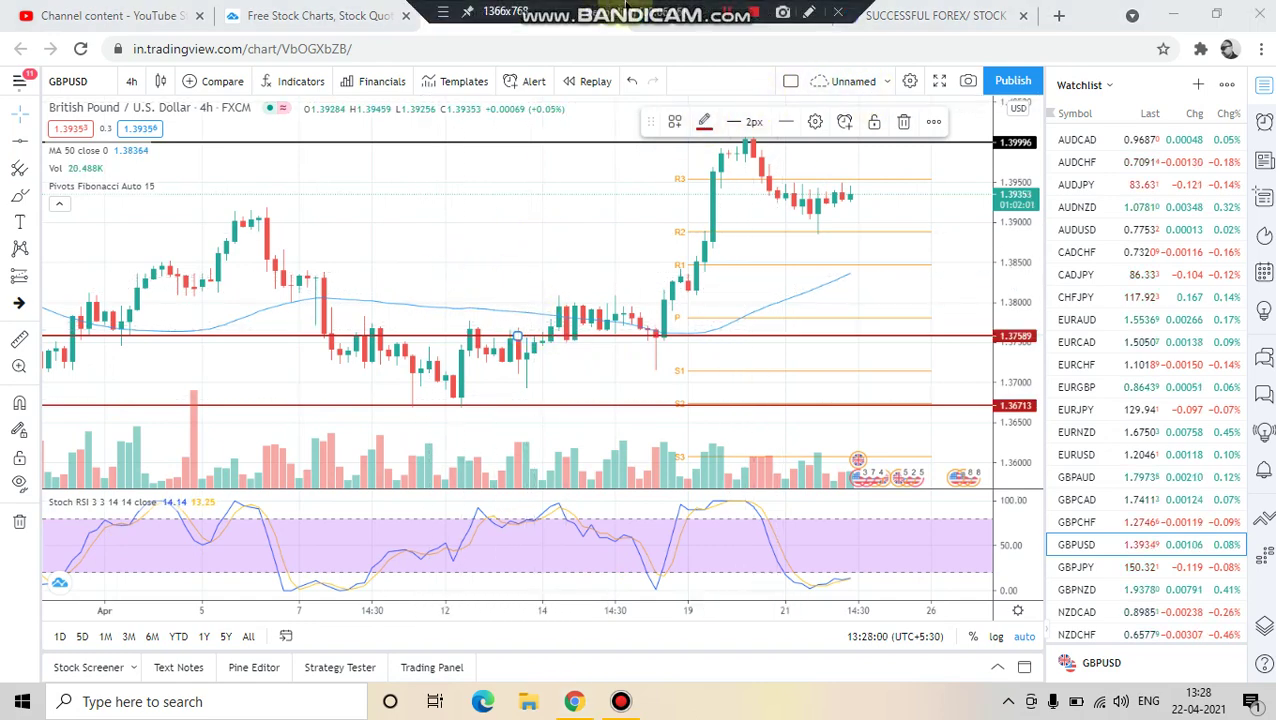
# Handwrite 1.3758 in red over the screen and mark the 1.37589 line with a small tick and a thick stroke
pyautogui.click(806, 10)
pyautogui.moveTo(838, 456)
pyautogui.mouseDown()
pyautogui.moveTo(868, 490)
pyautogui.moveTo(926, 447)
pyautogui.moveTo(968, 464)
pyautogui.moveTo(1020, 420)
pyautogui.moveTo(1005, 462)
pyautogui.moveTo(1040, 420)
pyautogui.moveTo(1095, 416)
pyautogui.moveTo(1055, 500)
pyautogui.moveTo(1118, 440)
pyautogui.mouseUp()
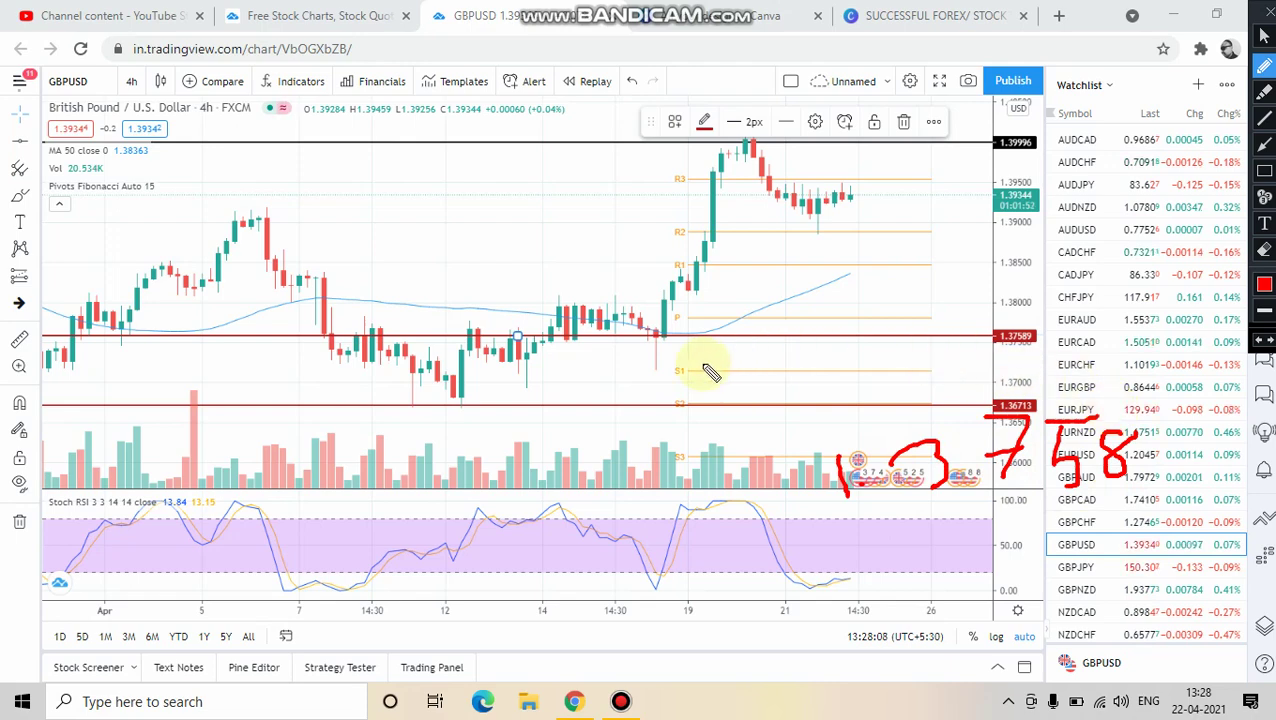
pyautogui.moveTo(700, 357); pyautogui.dragTo(725, 343)
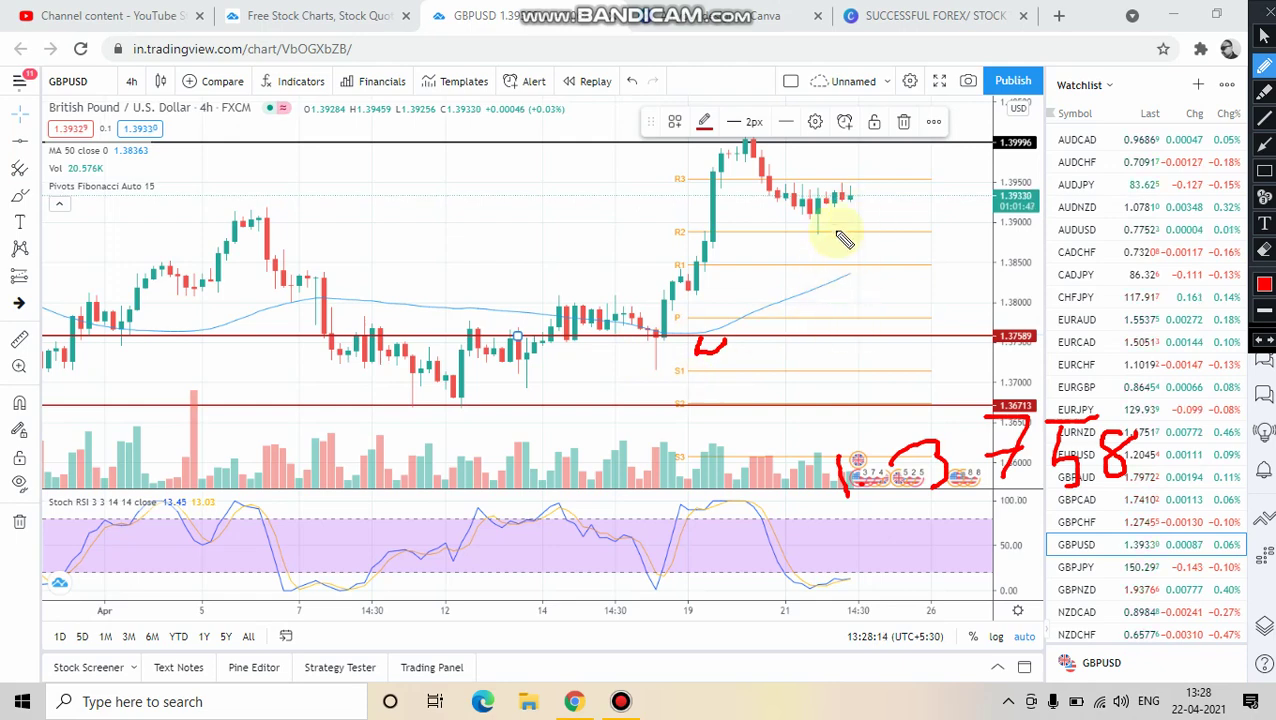
pyautogui.moveTo(845, 340)
pyautogui.mouseDown()
pyautogui.moveTo(906, 343)
pyautogui.moveTo(832, 343)
pyautogui.moveTo(920, 343)
pyautogui.mouseUp()
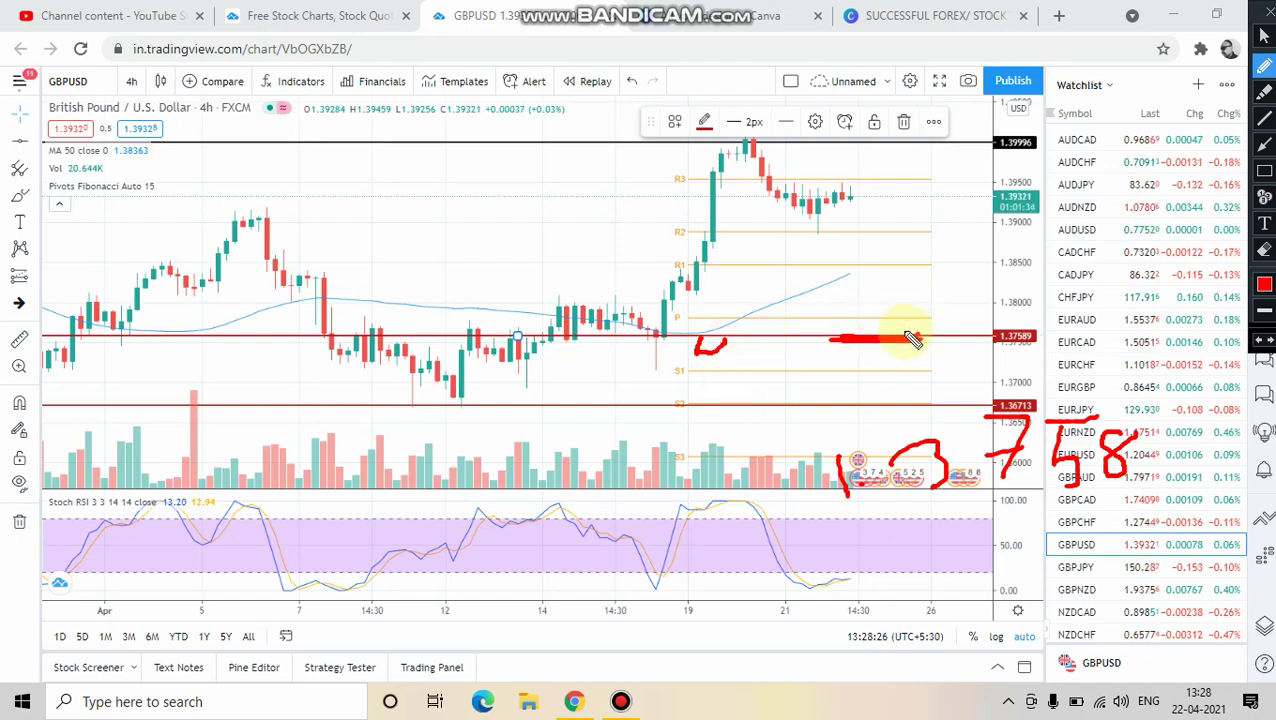
# Circle the two candle wicks that dip below the 1.37589 line and handwrite S1 and S2 beneath the two support lines
pyautogui.moveTo(650, 330)
pyautogui.mouseDown()
pyautogui.moveTo(630, 366)
pyautogui.moveTo(671, 364)
pyautogui.mouseUp()
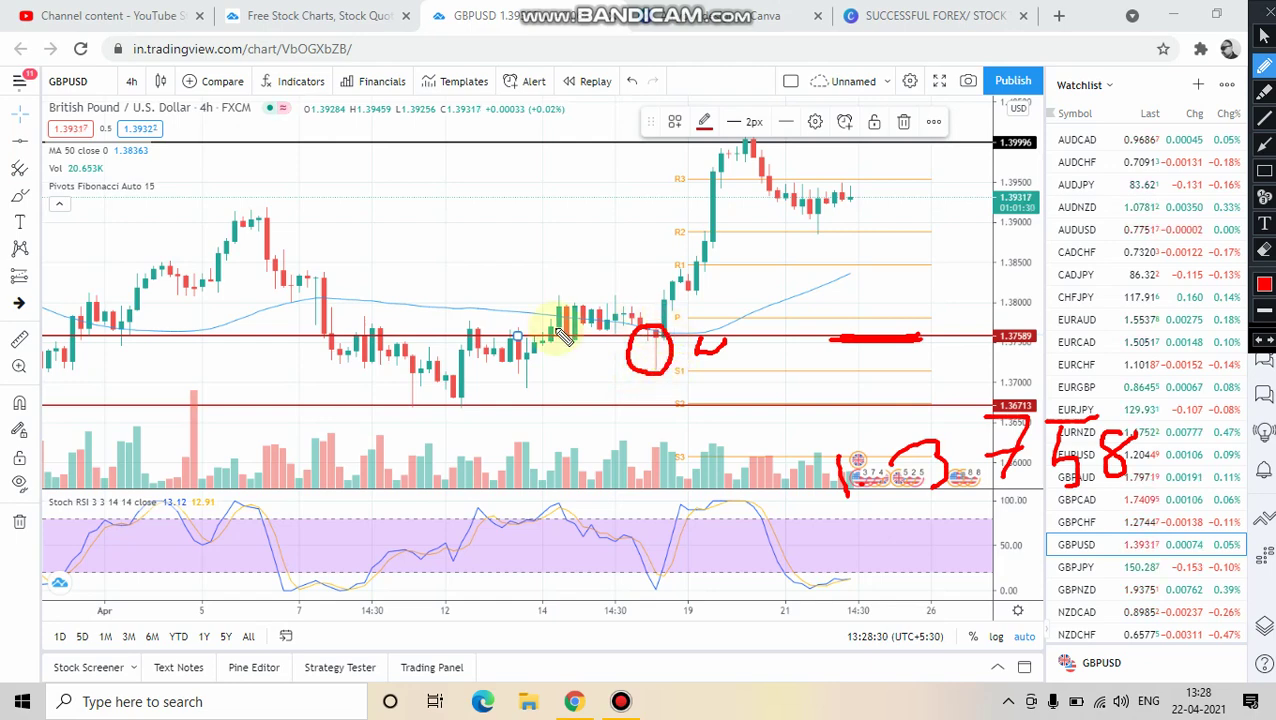
pyautogui.moveTo(521, 333)
pyautogui.mouseDown()
pyautogui.moveTo(507, 373)
pyautogui.moveTo(548, 375)
pyautogui.moveTo(527, 336)
pyautogui.mouseUp()
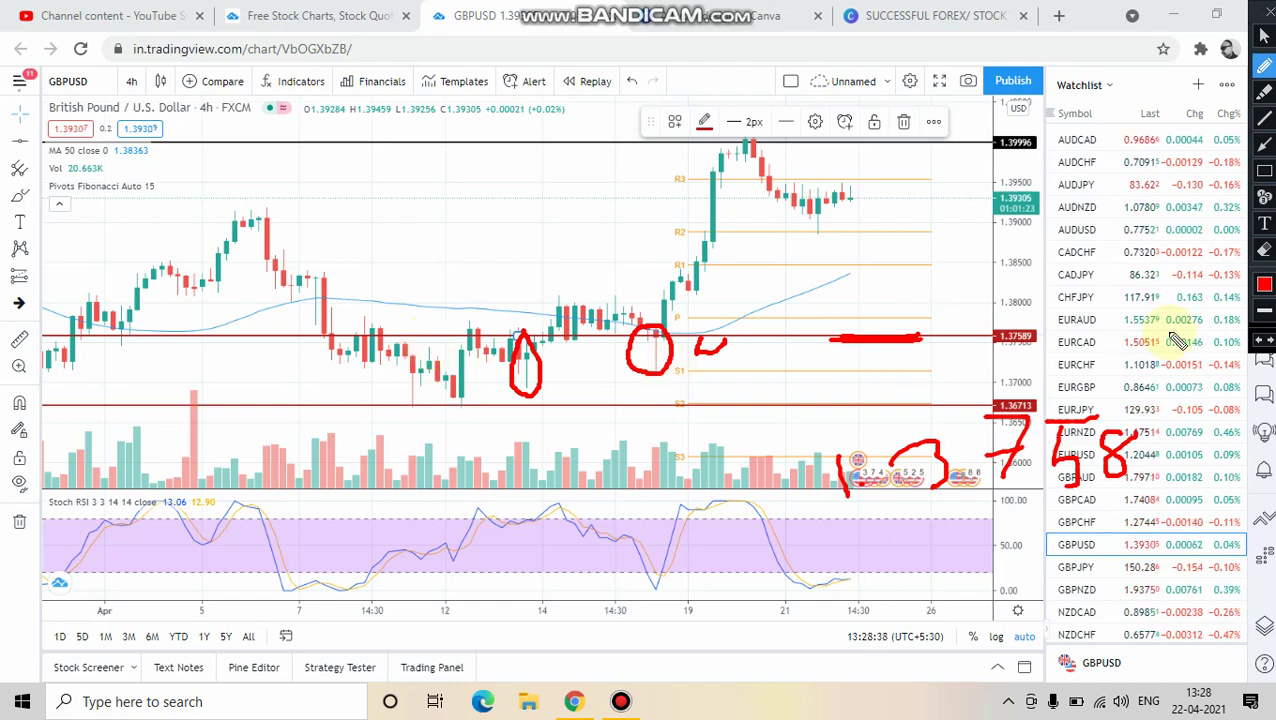
pyautogui.moveTo(806, 340); pyautogui.dragTo(803, 361)
pyautogui.click(803, 360)
pyautogui.moveTo(792, 418)
pyautogui.mouseDown()
pyautogui.moveTo(776, 447)
pyautogui.moveTo(830, 458)
pyautogui.mouseUp()
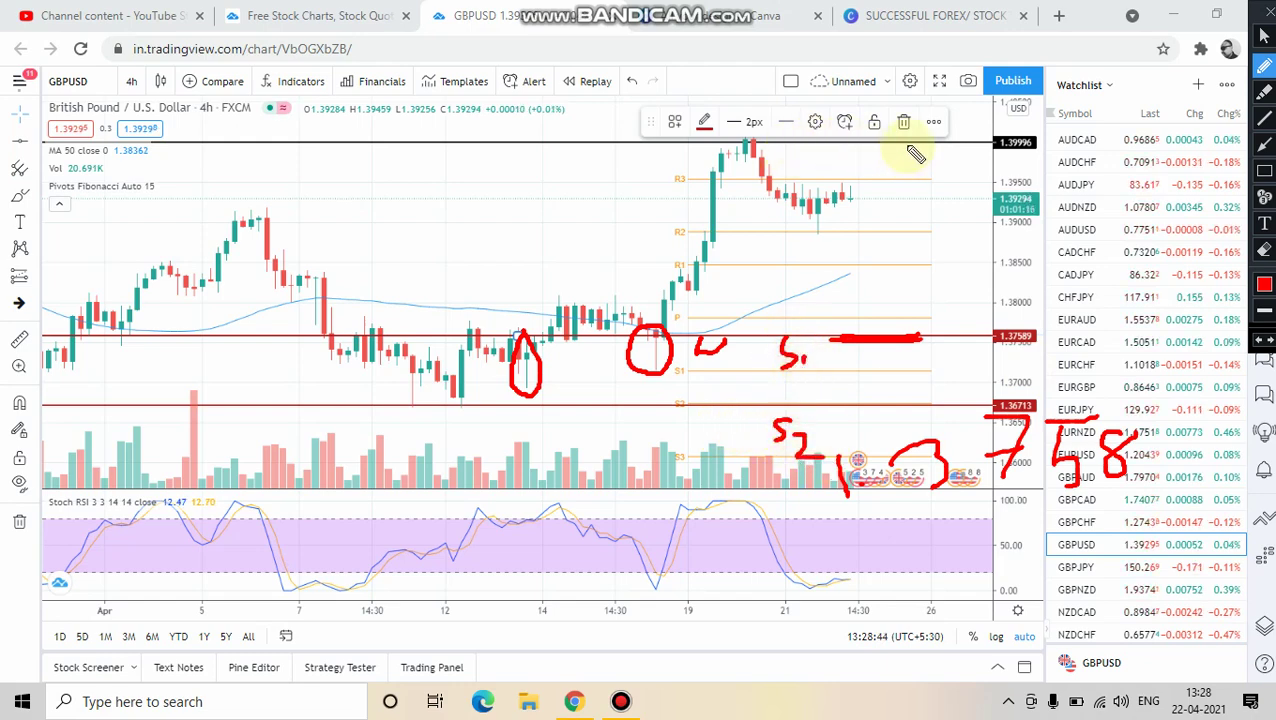
# Label the 1.39996 line R and add short red marks on the resistance line and both support lines
pyautogui.moveTo(912, 158); pyautogui.dragTo(927, 163)
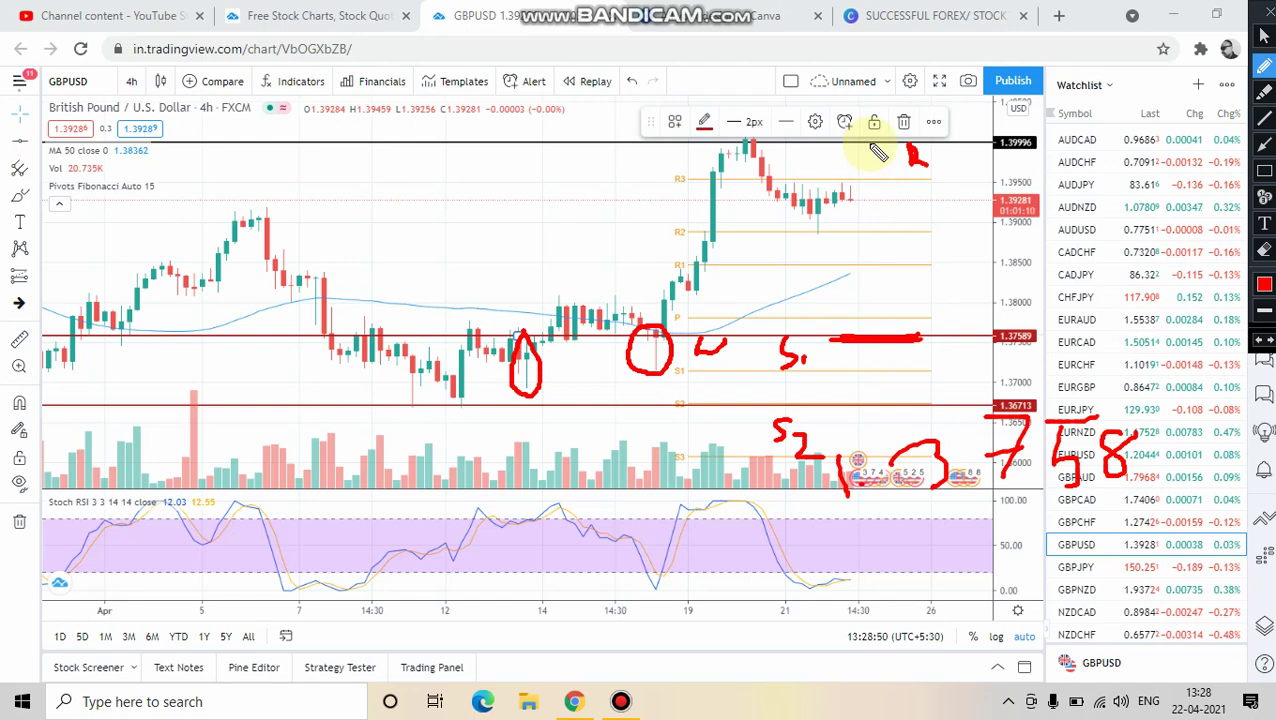
pyautogui.moveTo(862, 143); pyautogui.dragTo(892, 162)
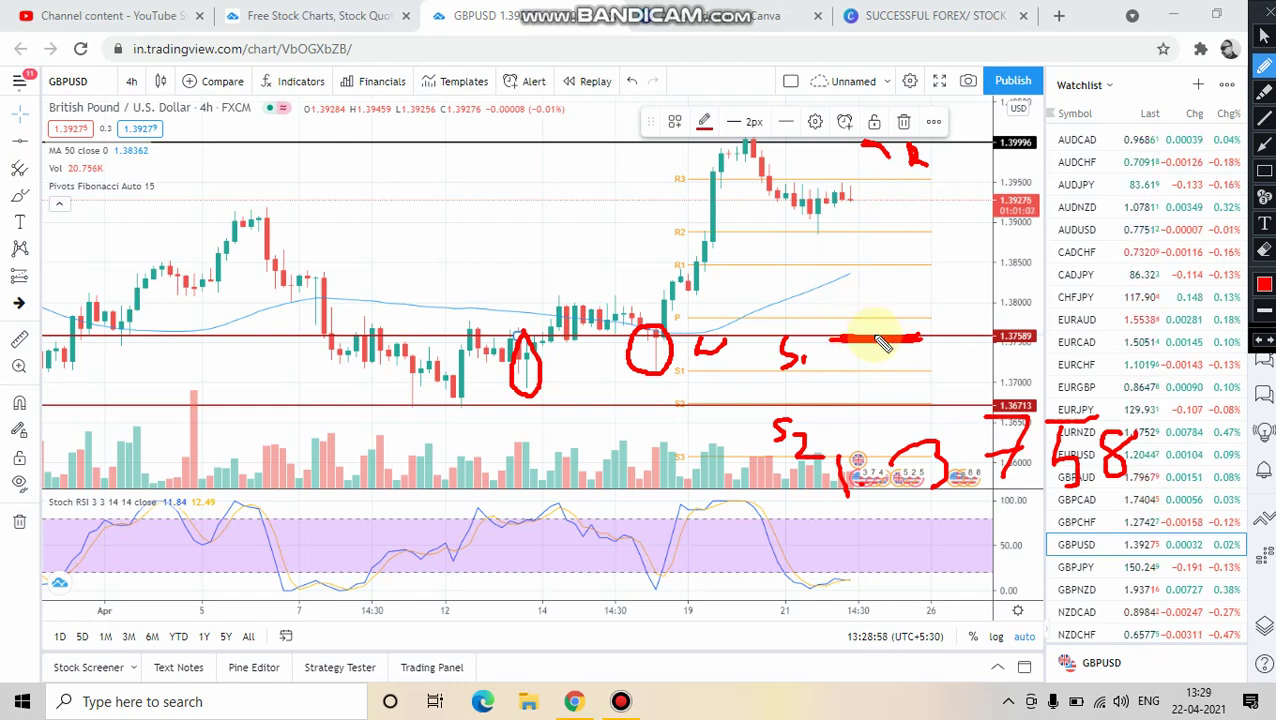
pyautogui.moveTo(900, 341); pyautogui.dragTo(946, 319)
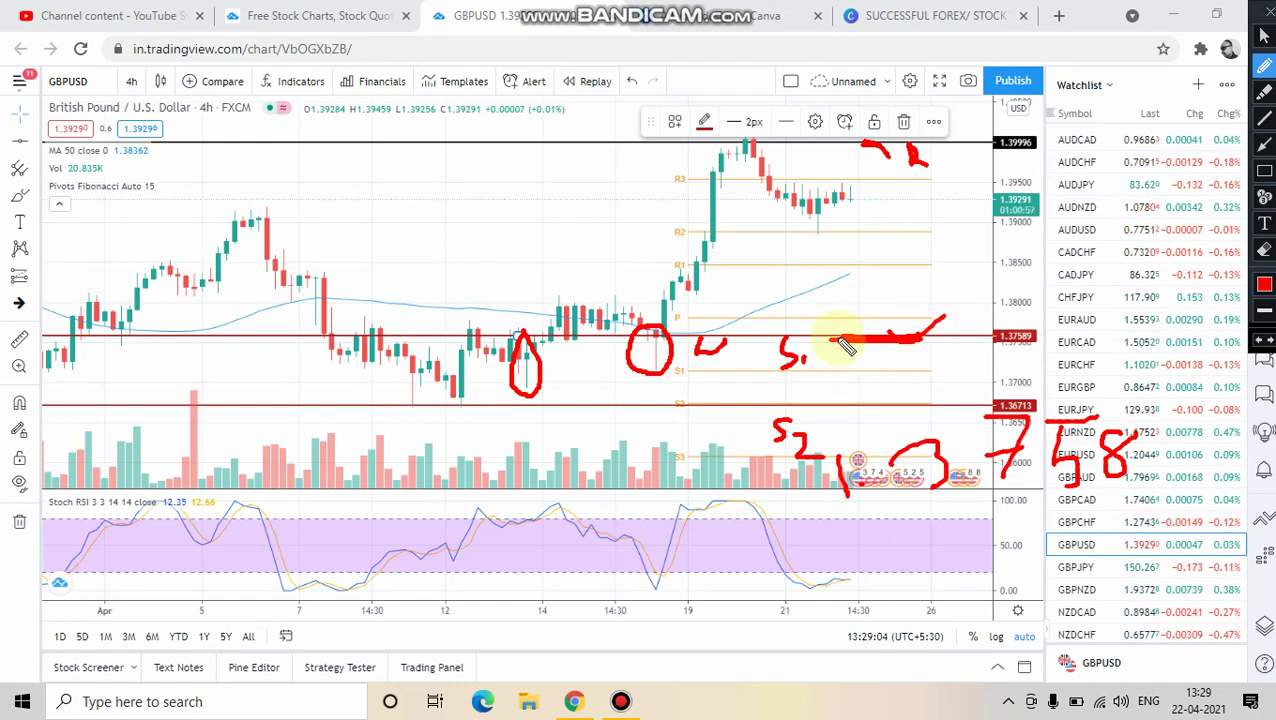
pyautogui.moveTo(833, 328); pyautogui.dragTo(841, 356)
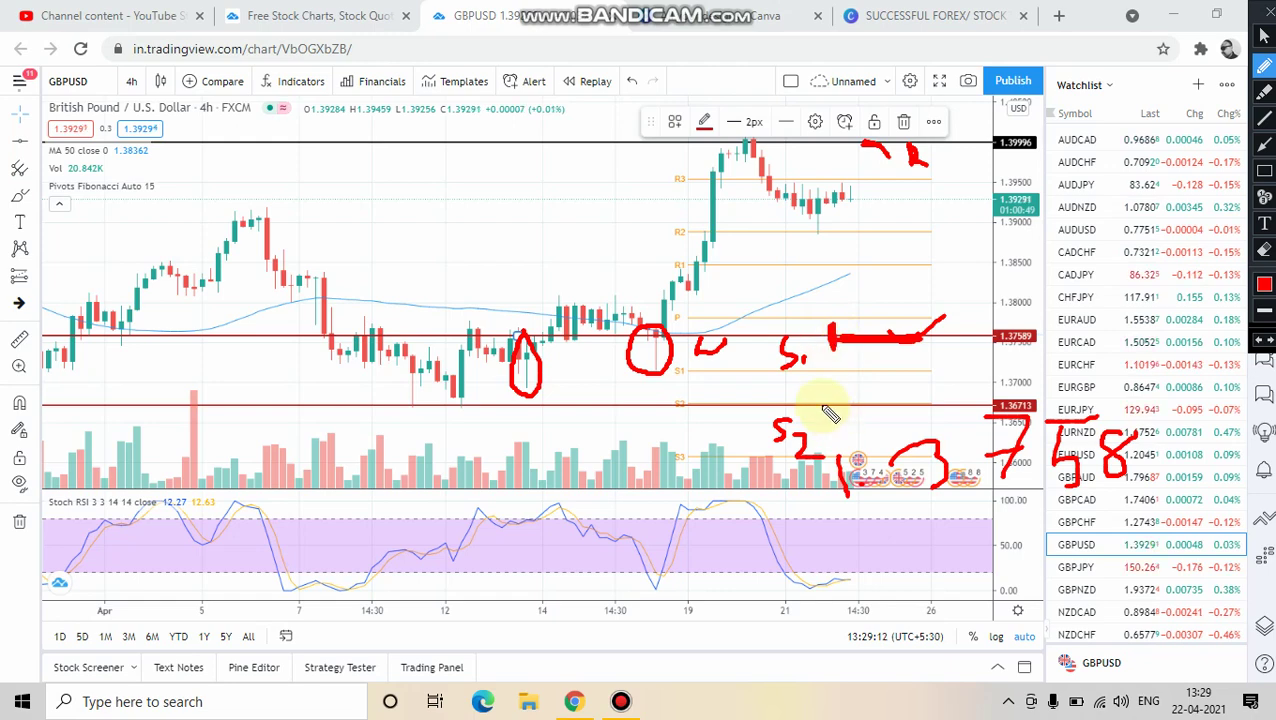
pyautogui.moveTo(822, 405); pyautogui.dragTo(852, 407)
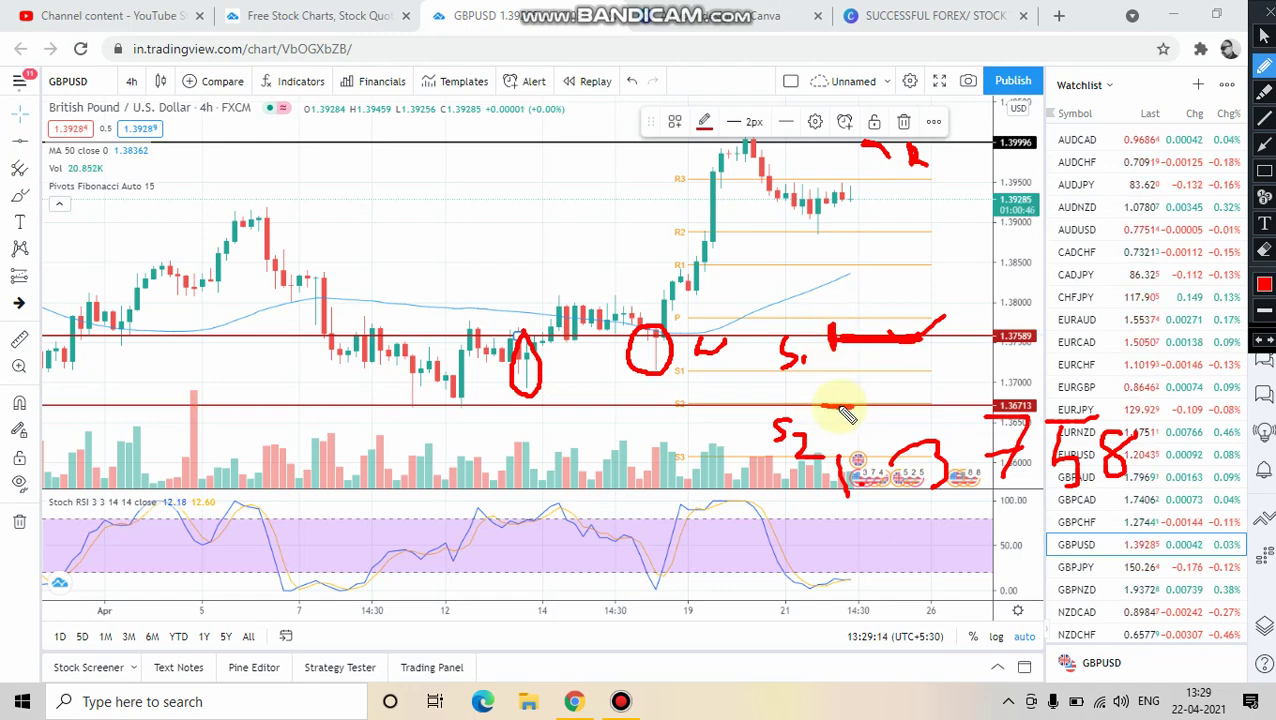
# Set the pen colour to black and mark the 1.36713 line with a stroke and the 1.37589 line with a tick
pyautogui.click(1264, 285)
pyautogui.click(1083, 181)
pyautogui.click(1100, 310)
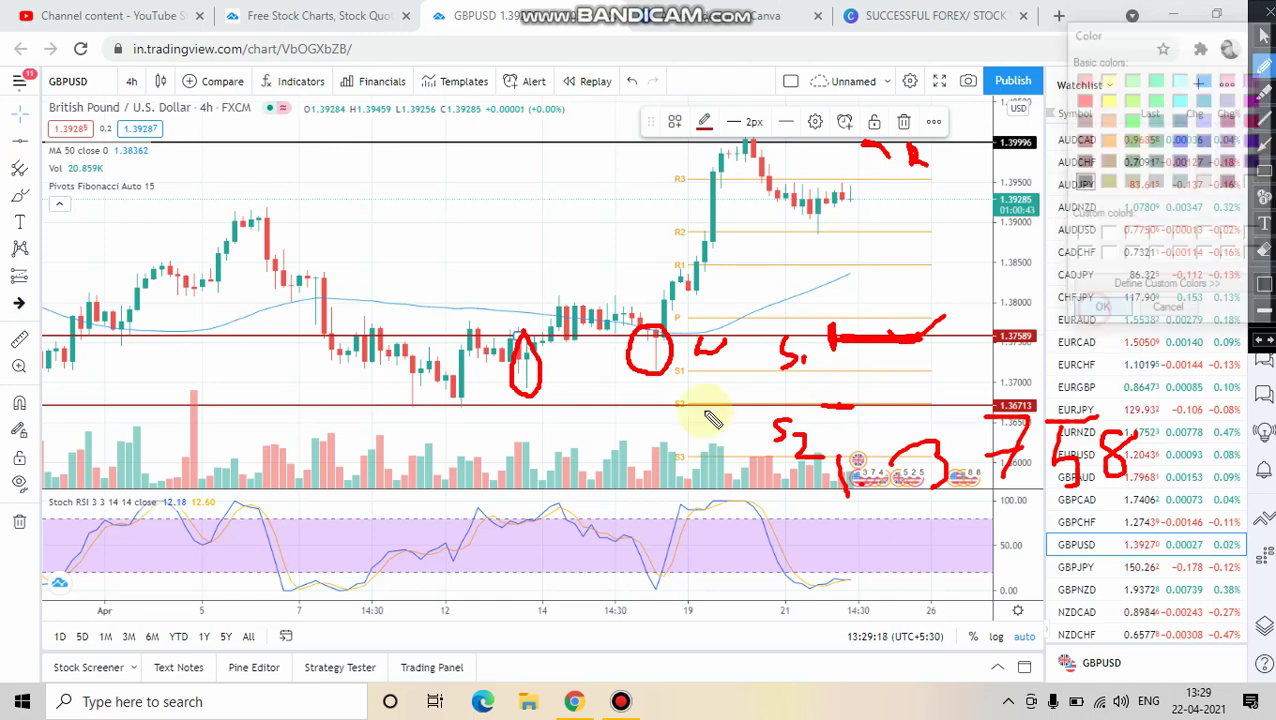
pyautogui.moveTo(882, 408); pyautogui.dragTo(924, 407)
pyautogui.moveTo(900, 335); pyautogui.dragTo(942, 318)
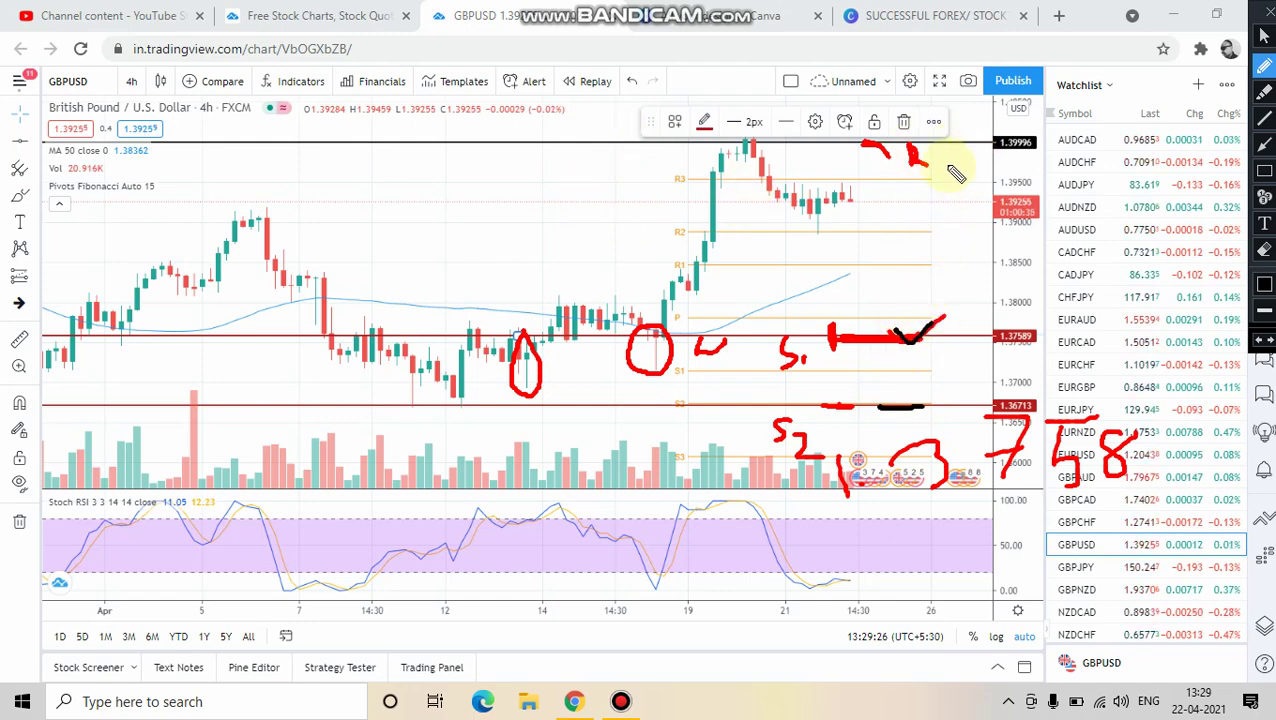
# Draw a black brace and outline around the price range between the resistance line and the upper support line, closing the screen drawing
pyautogui.moveTo(958, 168)
pyautogui.mouseDown()
pyautogui.moveTo(972, 152)
pyautogui.moveTo(906, 364)
pyautogui.moveTo(660, 340)
pyautogui.moveTo(690, 145)
pyautogui.moveTo(870, 132)
pyautogui.moveTo(980, 146)
pyautogui.mouseUp()
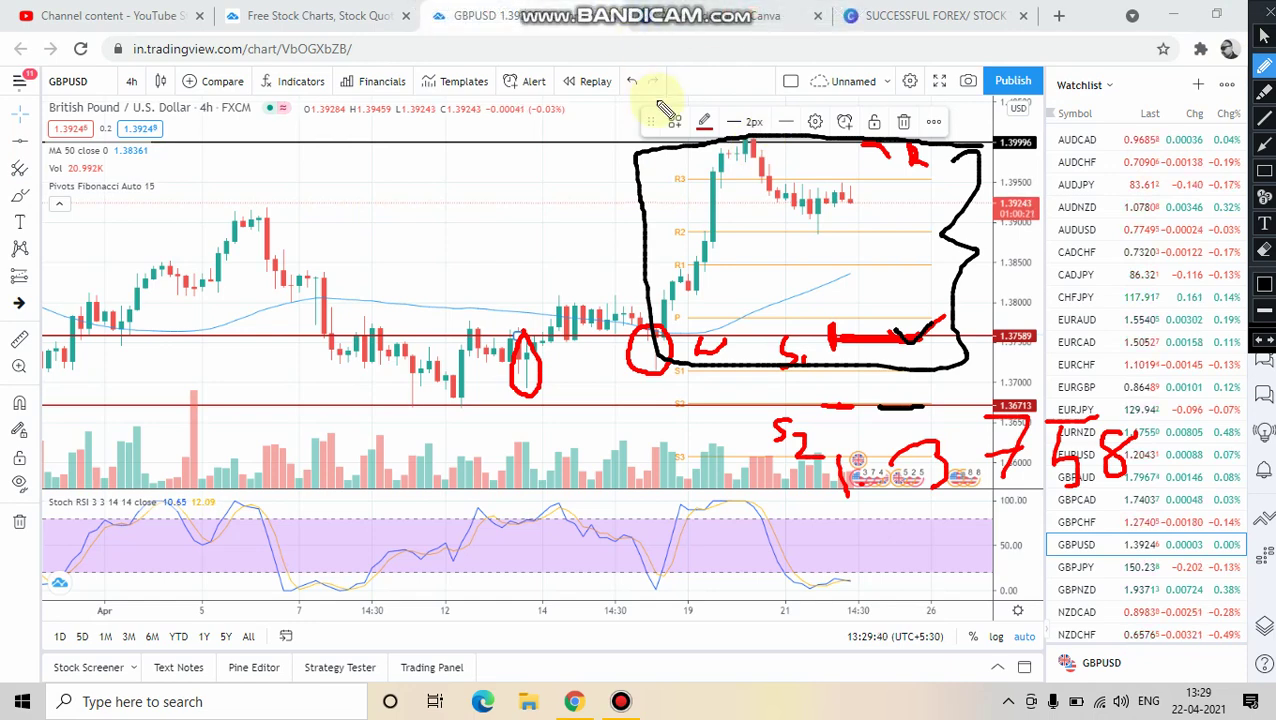
pyautogui.click(1263, 34)
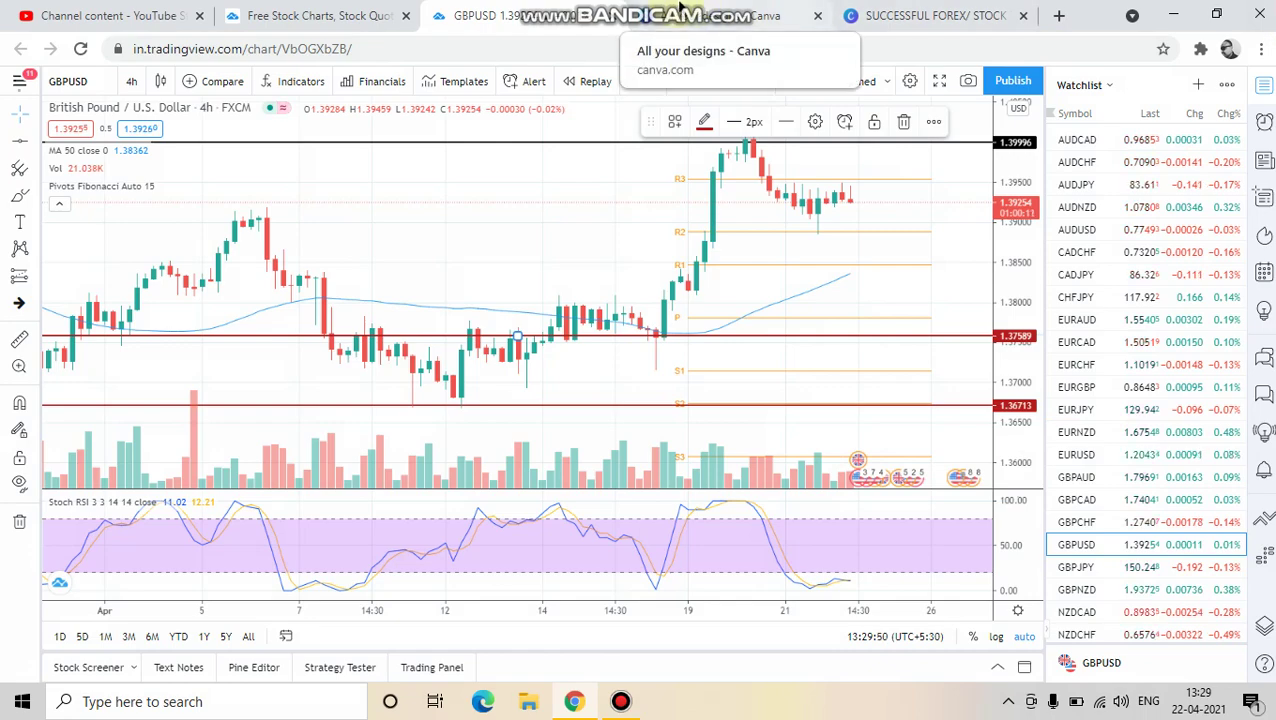